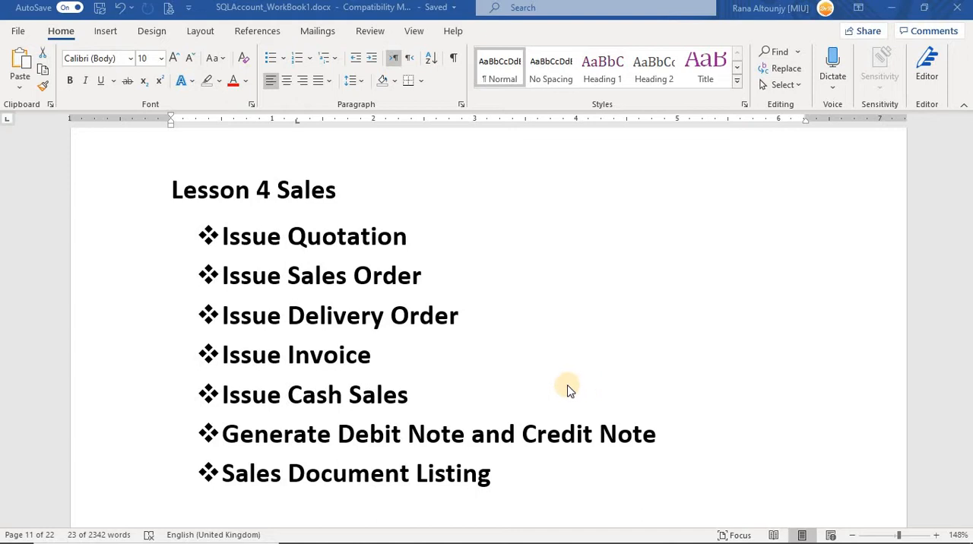
Read through the Lesson 4 Sales tasks in the workbook to the Task 6 credit note instructions
{"action": "scroll", "coordinate": [567, 373], "scroll_direction": "down", "scroll_amount": 10}
{"action": "scroll", "coordinate": [567, 373], "scroll_direction": "down", "scroll_amount": 10}
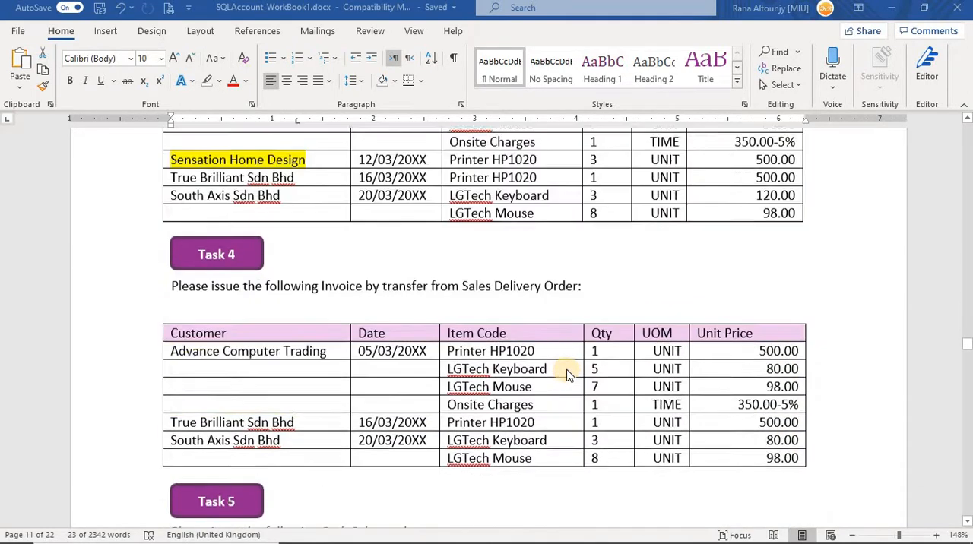
{"action": "scroll", "coordinate": [567, 373], "scroll_direction": "up", "scroll_amount": 3}
{"action": "scroll", "coordinate": [569, 373], "scroll_direction": "up", "scroll_amount": 1}
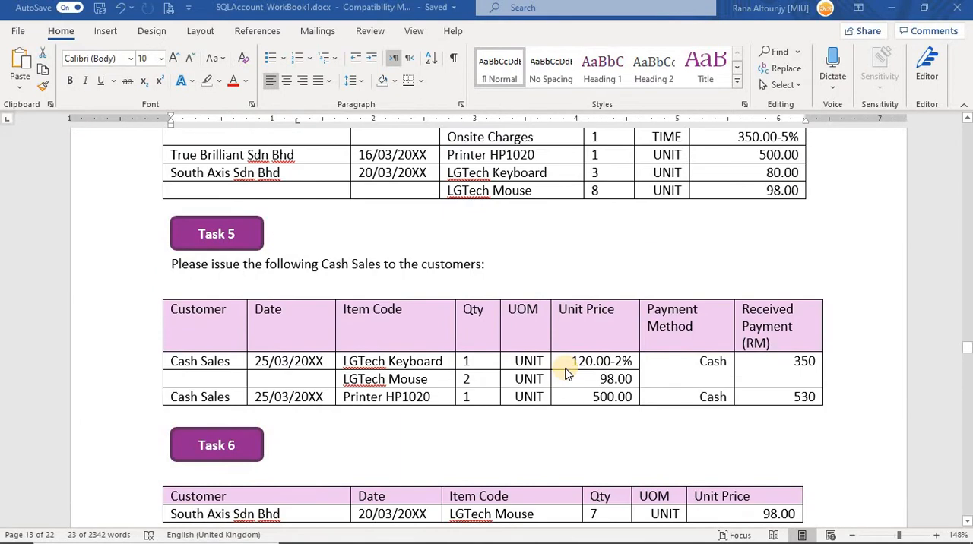
{"action": "scroll", "coordinate": [567, 370], "scroll_direction": "down", "scroll_amount": 3}
{"action": "scroll", "coordinate": [554, 358], "scroll_direction": "up", "scroll_amount": 3}
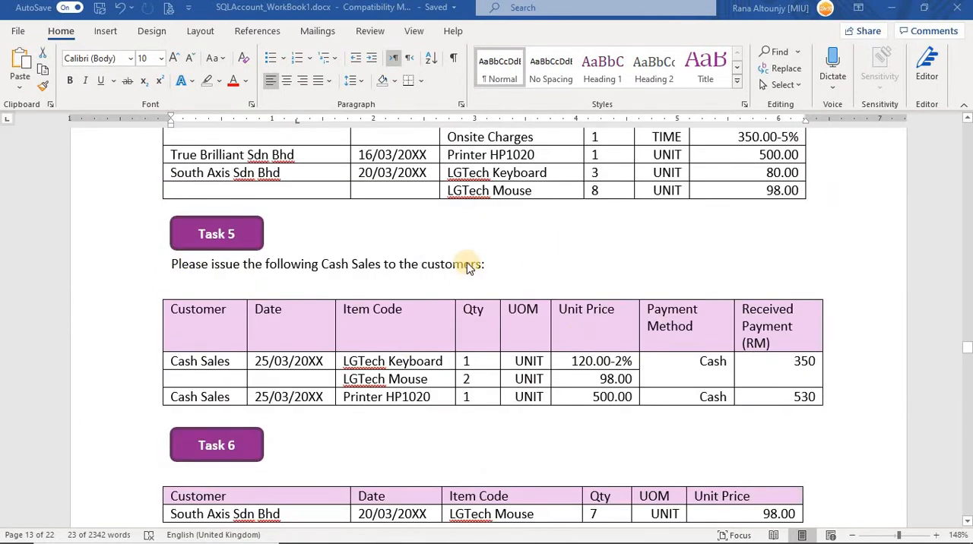
{"action": "scroll", "coordinate": [469, 266], "scroll_direction": "down", "scroll_amount": 3}
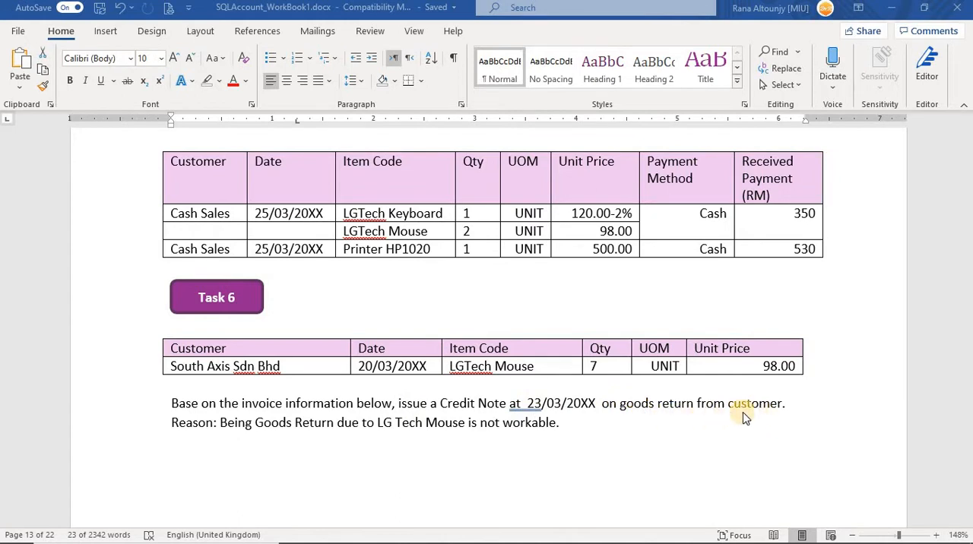
{"action": "scroll", "coordinate": [549, 428], "scroll_direction": "down", "scroll_amount": 5}
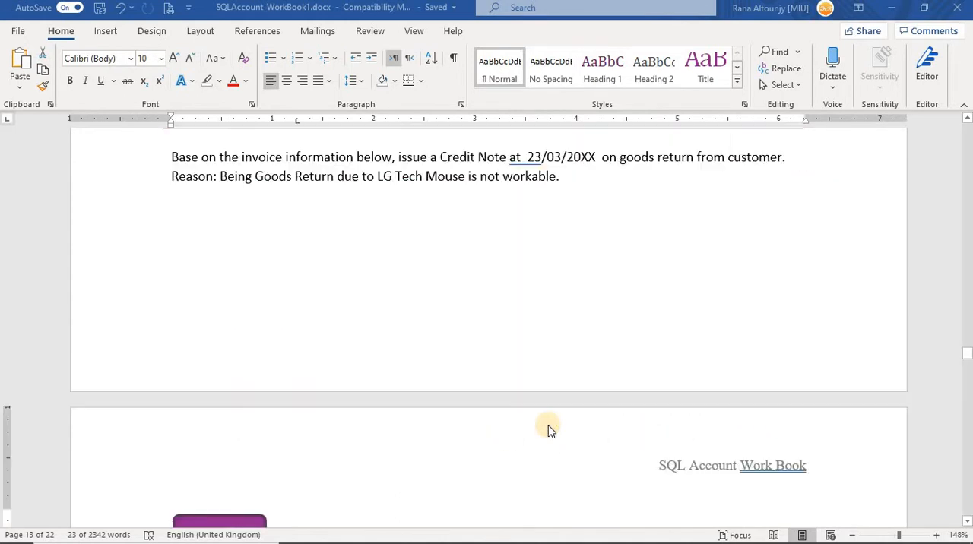
{"action": "scroll", "coordinate": [549, 430], "scroll_direction": "down", "scroll_amount": 1}
{"action": "scroll", "coordinate": [550, 430], "scroll_direction": "up", "scroll_amount": 6}
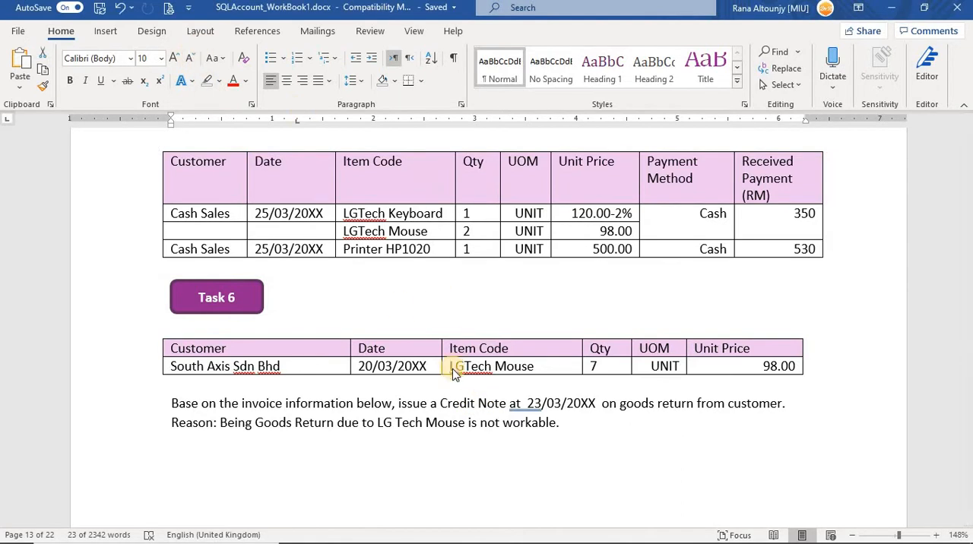
Switch to SQL Account and create a new sales credit note for the customer South Axis Sdn Bhd
{"action": "key", "text": "alt+Tab"}
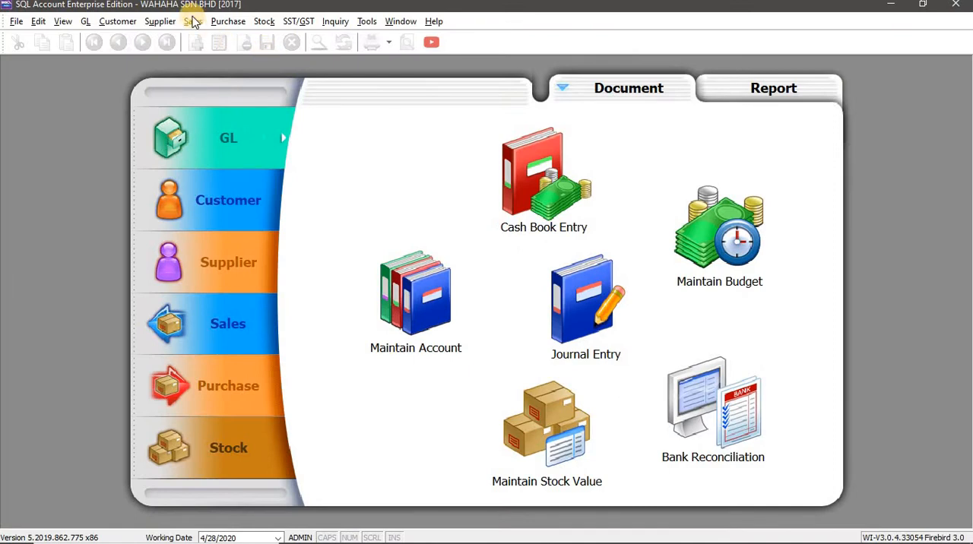
{"action": "left_click", "coordinate": [192, 22]}
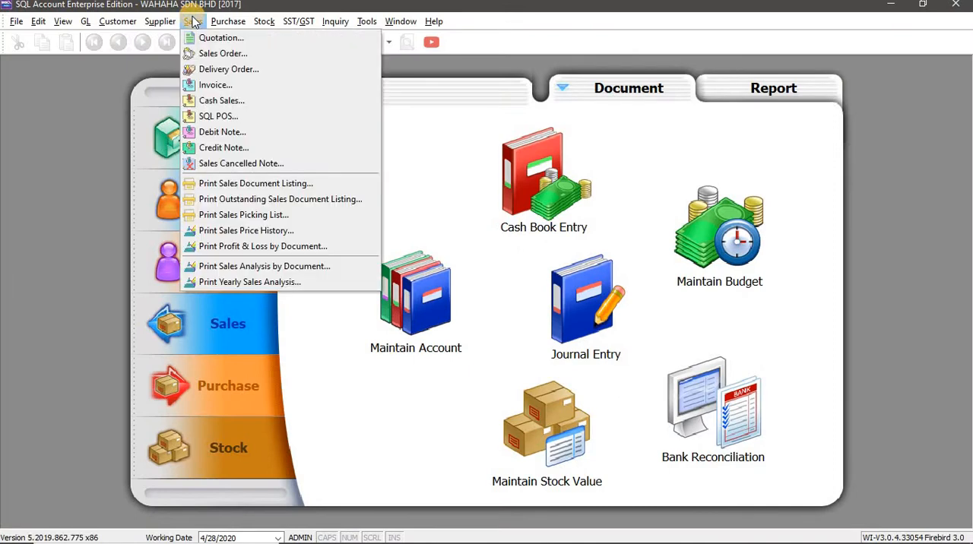
{"action": "left_click", "coordinate": [244, 152]}
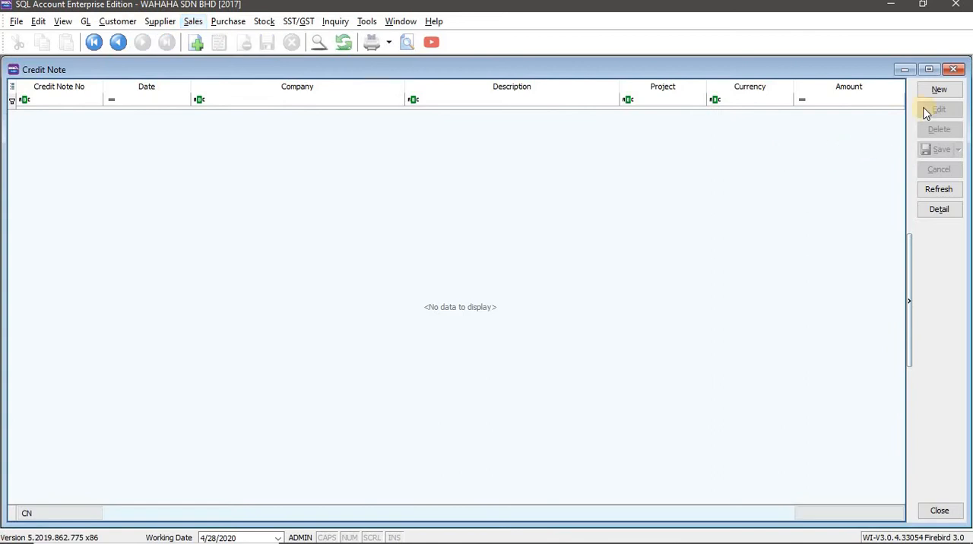
{"action": "left_click", "coordinate": [938, 89]}
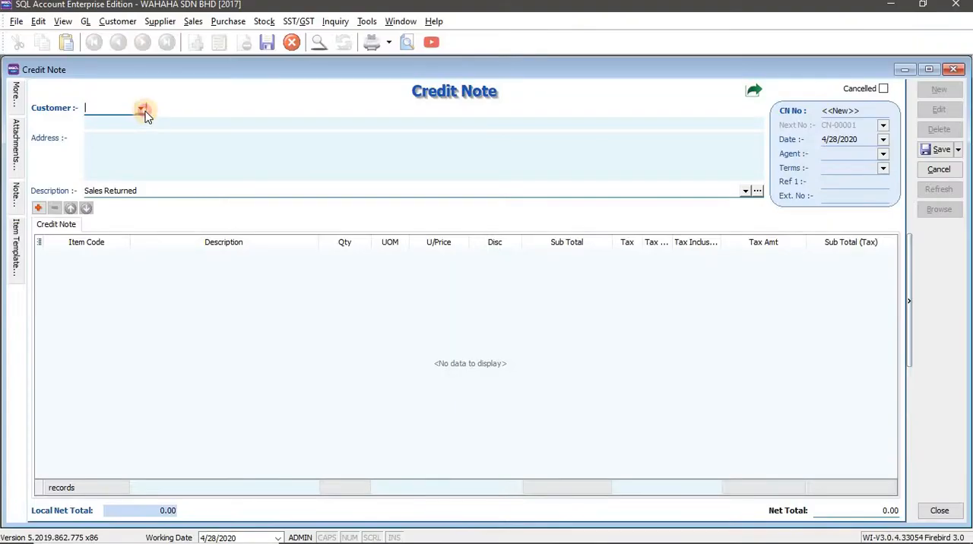
{"action": "left_click", "coordinate": [140, 108]}
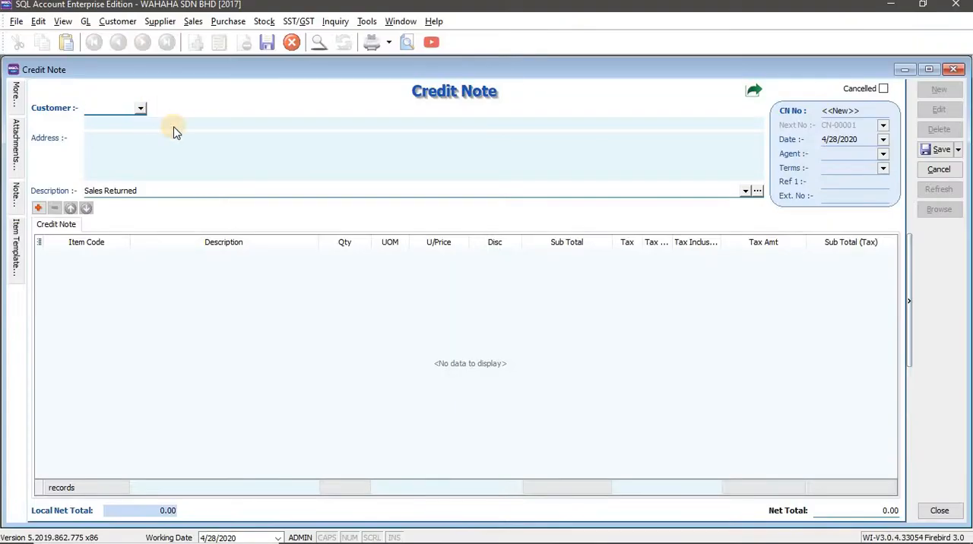
{"action": "left_click", "coordinate": [205, 161]}
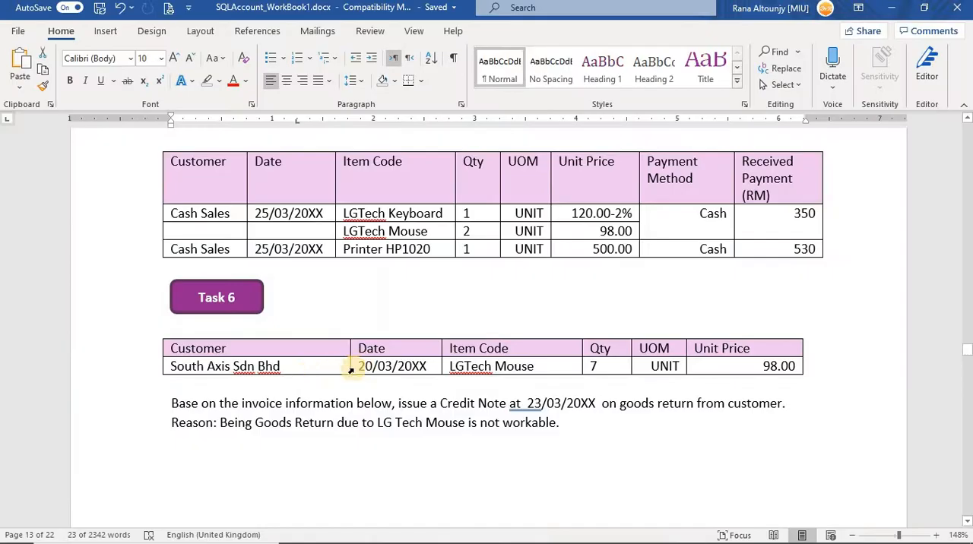
Set the credit note's date to 3/20/2017, following the date in the workbook's Task 6 table
{"action": "key", "text": "alt+Tab"}
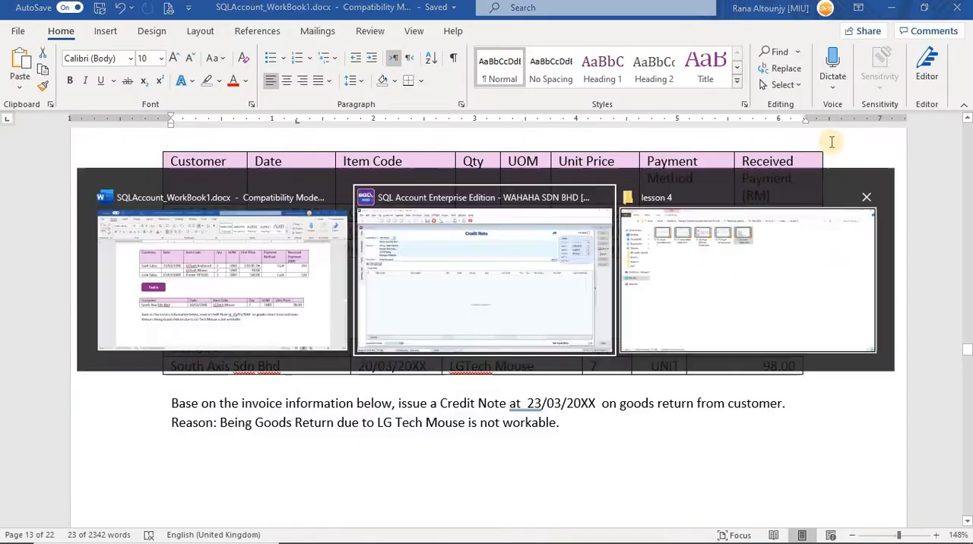
{"action": "left_click", "coordinate": [826, 140]}
{"action": "type", "text": "0720201"}
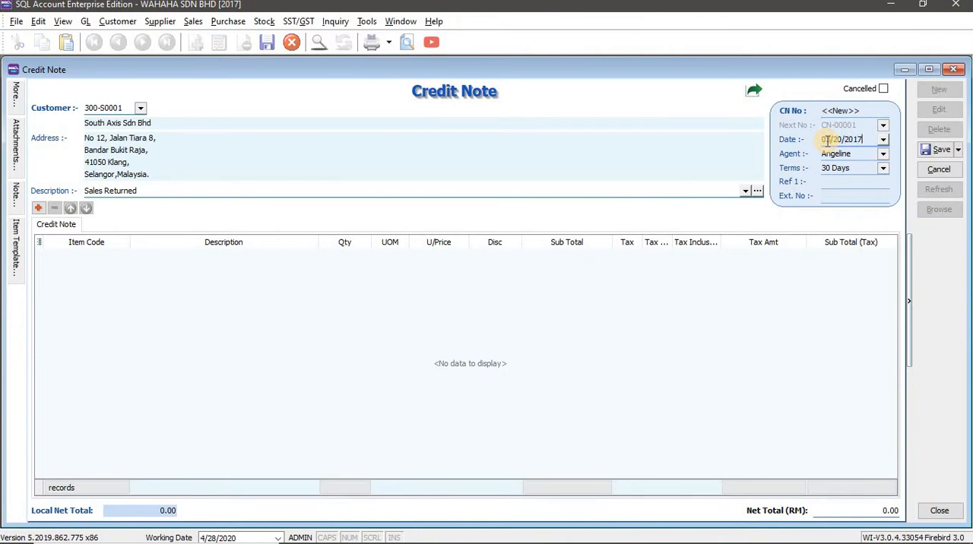
{"action": "type", "text": "7"}
{"action": "key", "text": "Tab"}
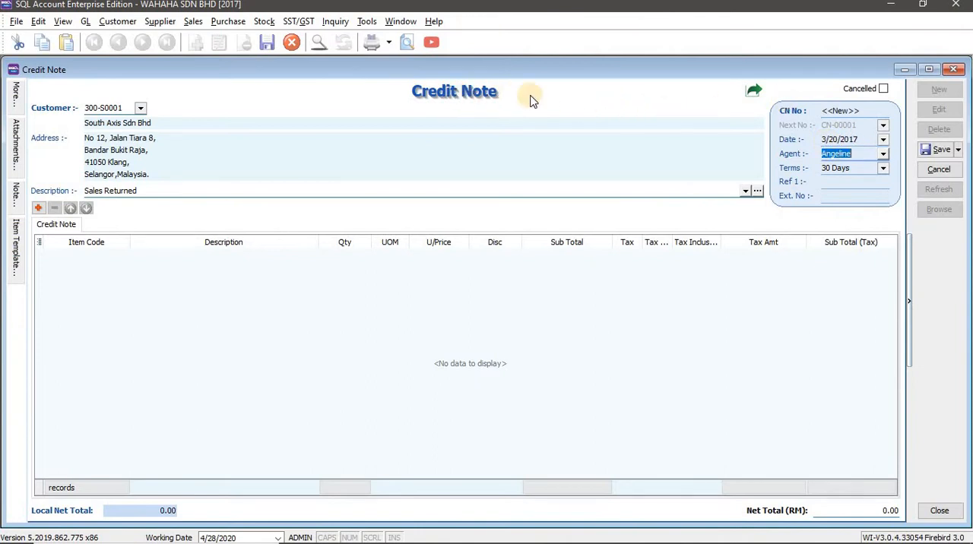
Transfer 7 units of LGTech Mouse from the customer's sales invoice into the credit note
{"action": "right_click", "coordinate": [565, 102]}
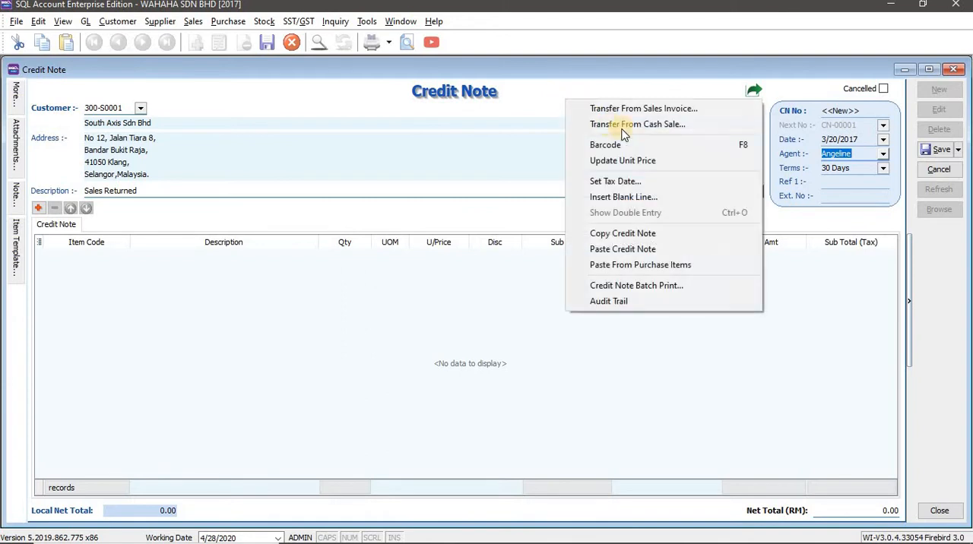
{"action": "left_click", "coordinate": [665, 110]}
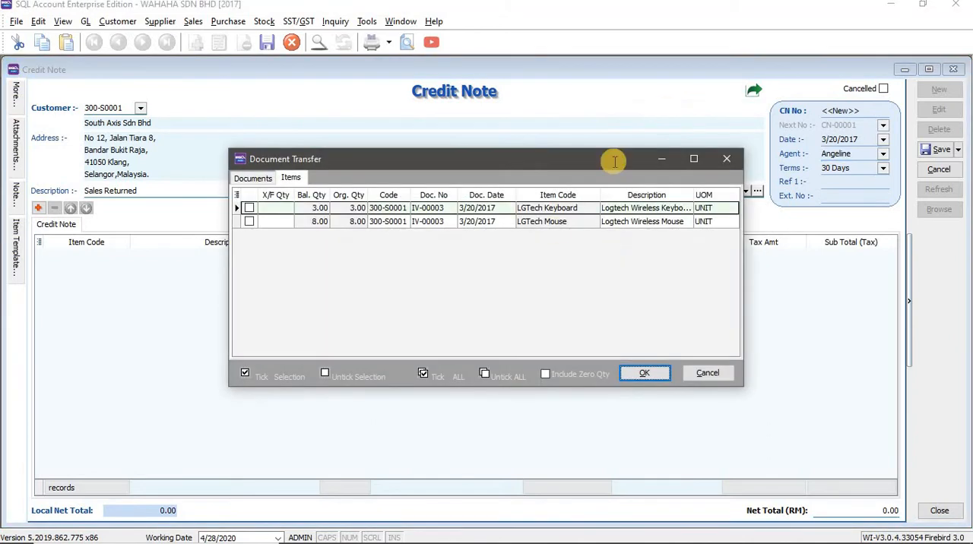
{"action": "key", "text": "alt+Tab"}
{"action": "key", "text": "alt+Tab"}
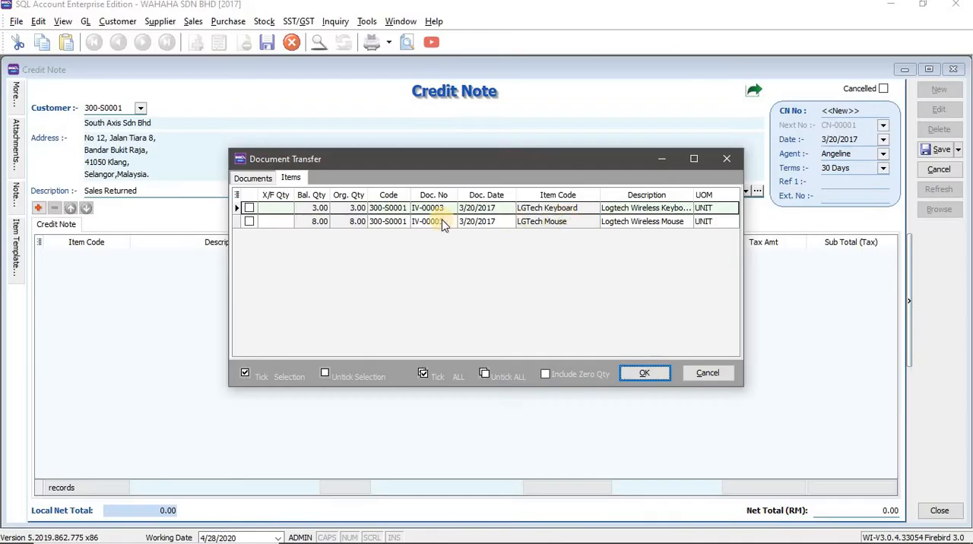
{"action": "key", "text": "alt+Tab"}
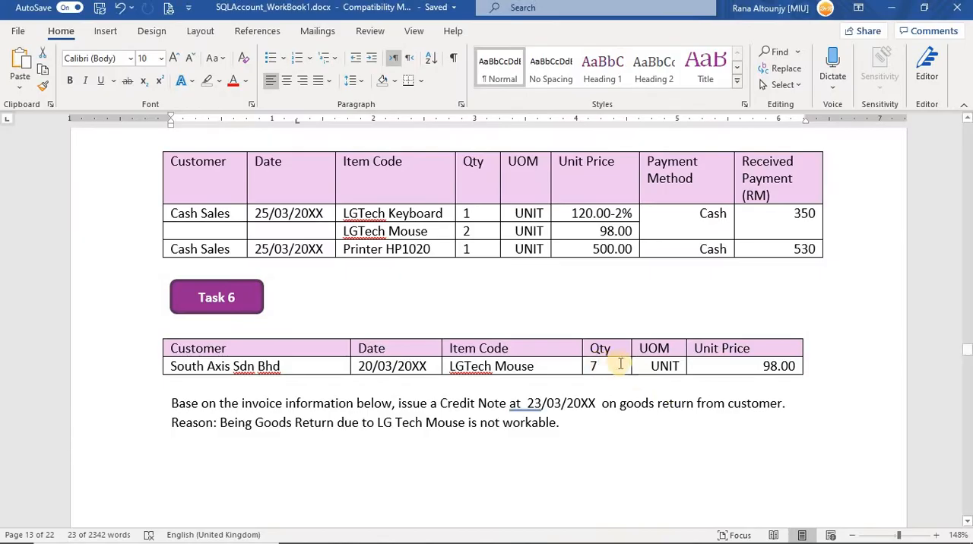
{"action": "key", "text": "alt+Tab"}
{"action": "left_click", "coordinate": [280, 223]}
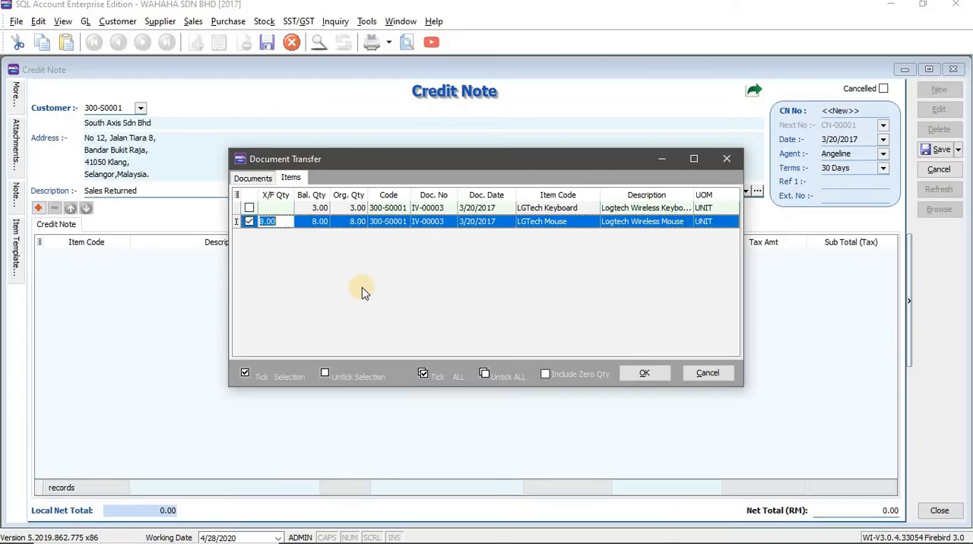
{"action": "type", "text": "7"}
{"action": "left_click", "coordinate": [642, 374]}
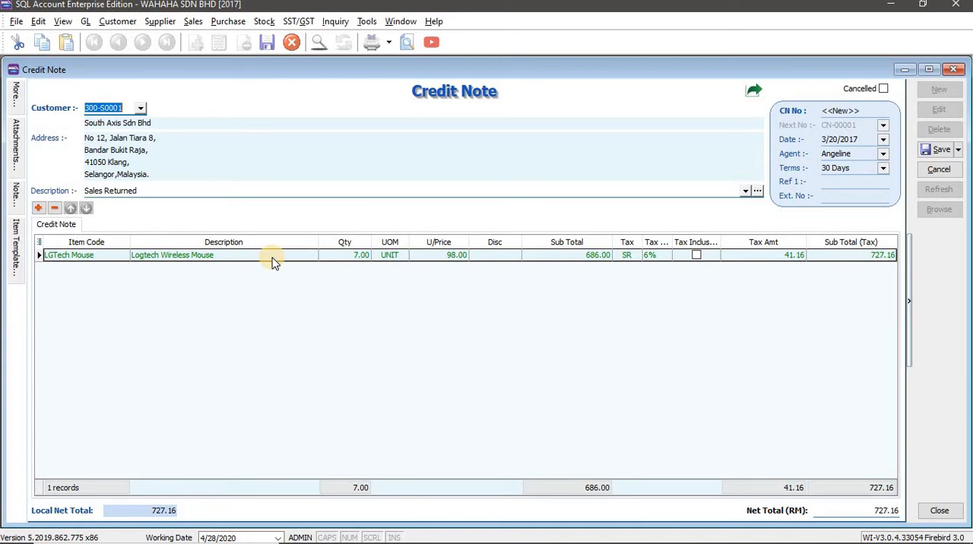
{"action": "left_click", "coordinate": [243, 255]}
{"action": "left_click", "coordinate": [243, 254]}
{"action": "left_click", "coordinate": [242, 255]}
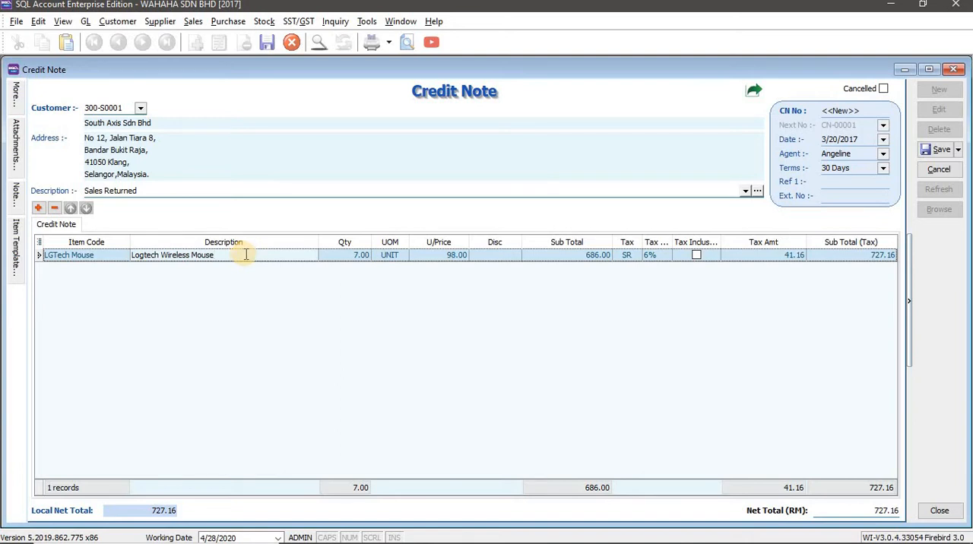
{"action": "key", "text": "alt+Tab"}
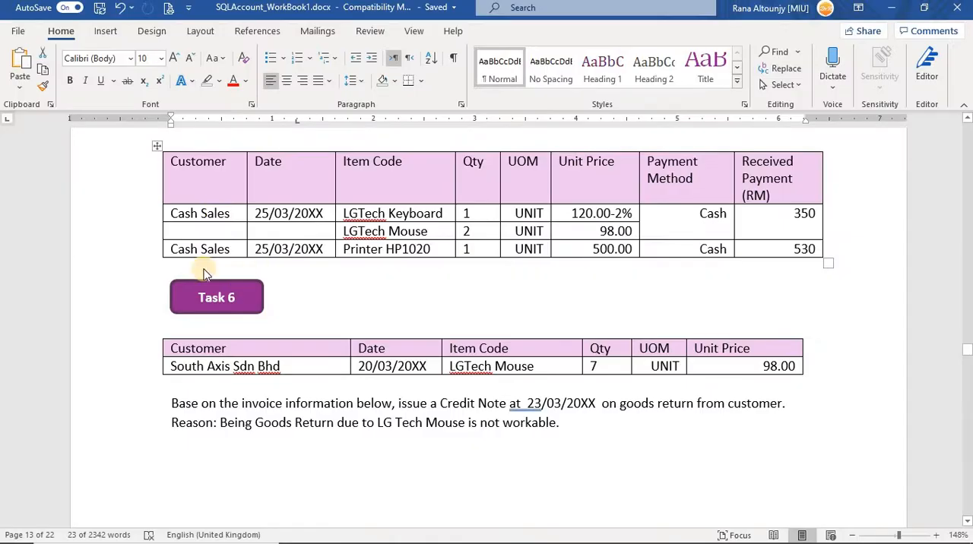
{"action": "key", "text": "alt+Tab"}
{"action": "left_click", "coordinate": [230, 255]}
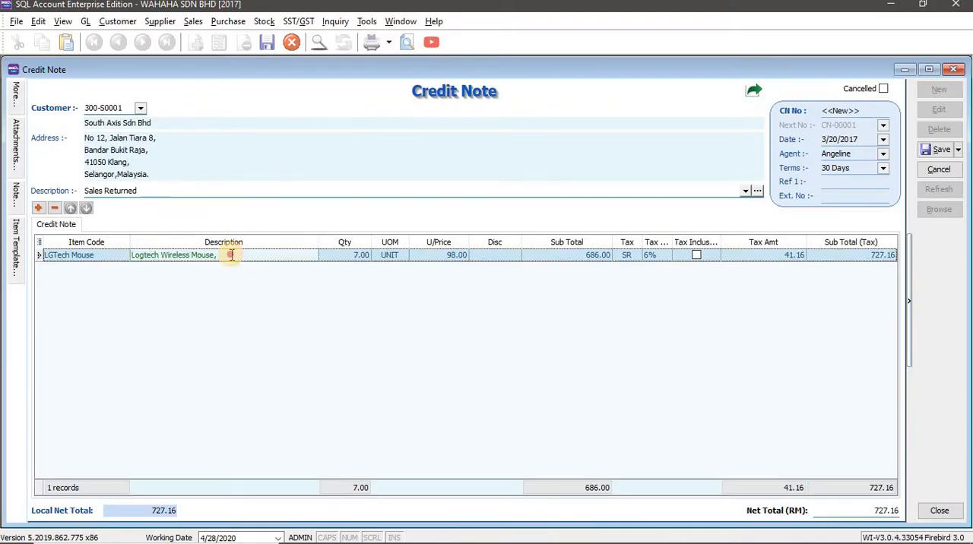
{"action": "left_click", "coordinate": [231, 255]}
{"action": "key", "text": "BackSpace"}
Extend the credit note's description to "Sales Returned, due to LG Tech Mouse is not workable." using the reason text from the workbook
{"action": "left_click", "coordinate": [158, 191]}
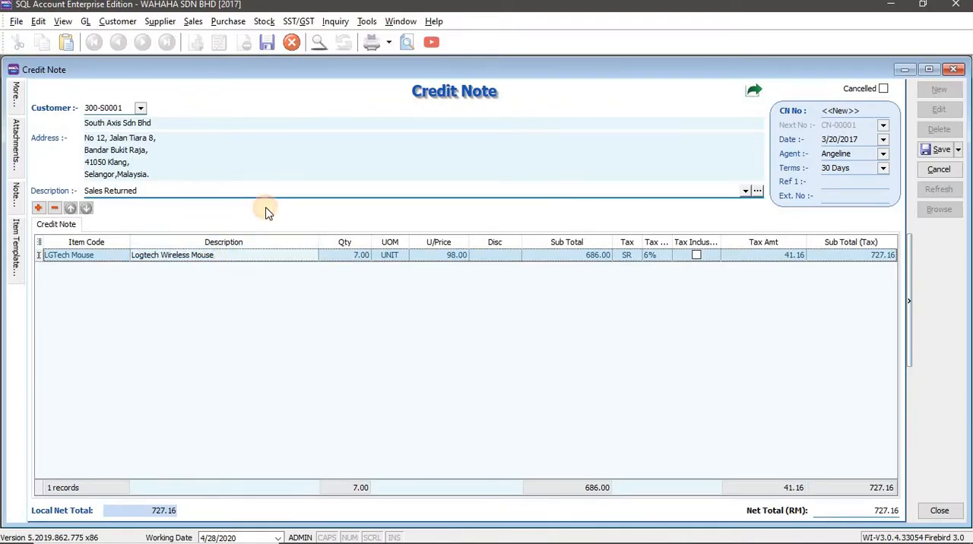
{"action": "key", "text": "alt+Tab"}
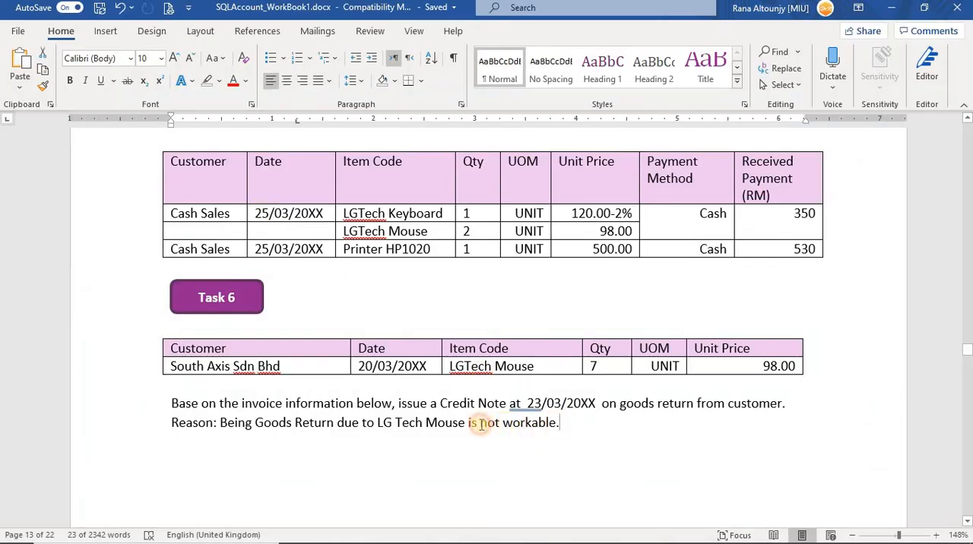
{"action": "left_click_drag", "start_coordinate": [480, 425], "coordinate": [337, 426]}
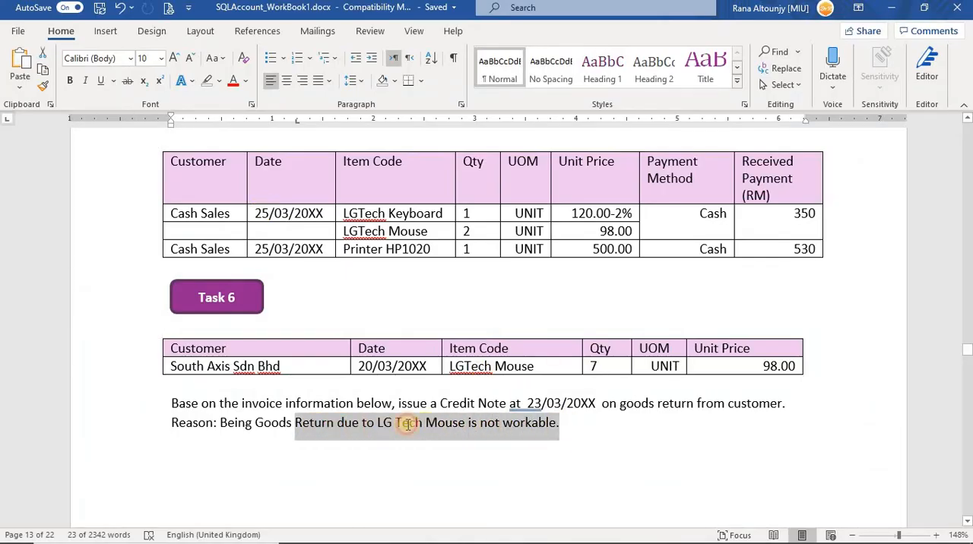
{"action": "left_click_drag", "start_coordinate": [408, 426], "coordinate": [340, 425]}
{"action": "key", "text": "ctrl+c"}
{"action": "key", "text": "alt+Tab"}
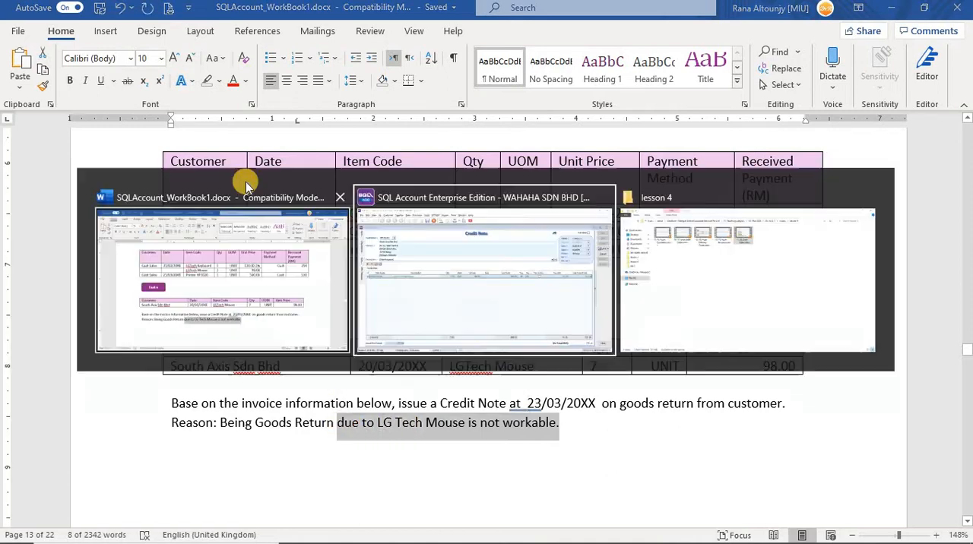
{"action": "key", "text": "ctrl+v"}
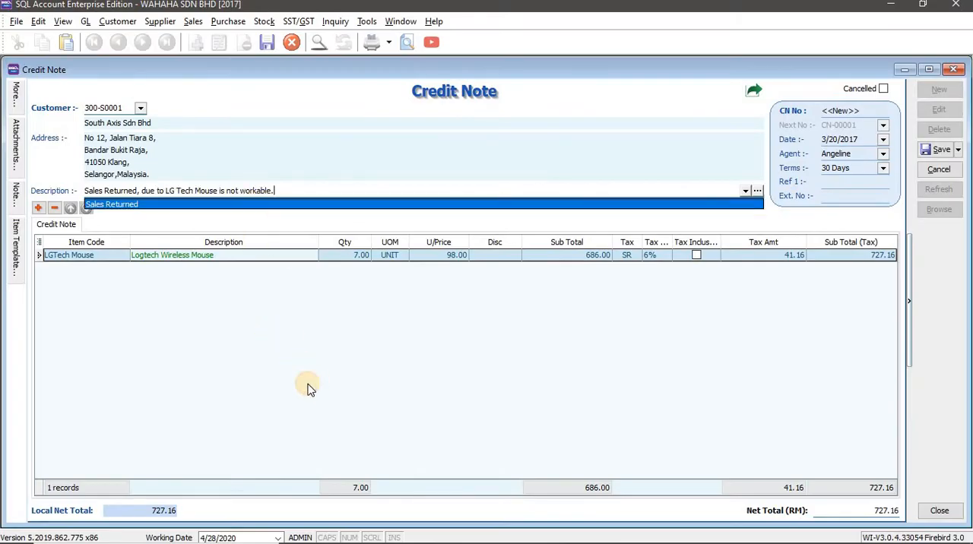
{"action": "left_click", "coordinate": [308, 389]}
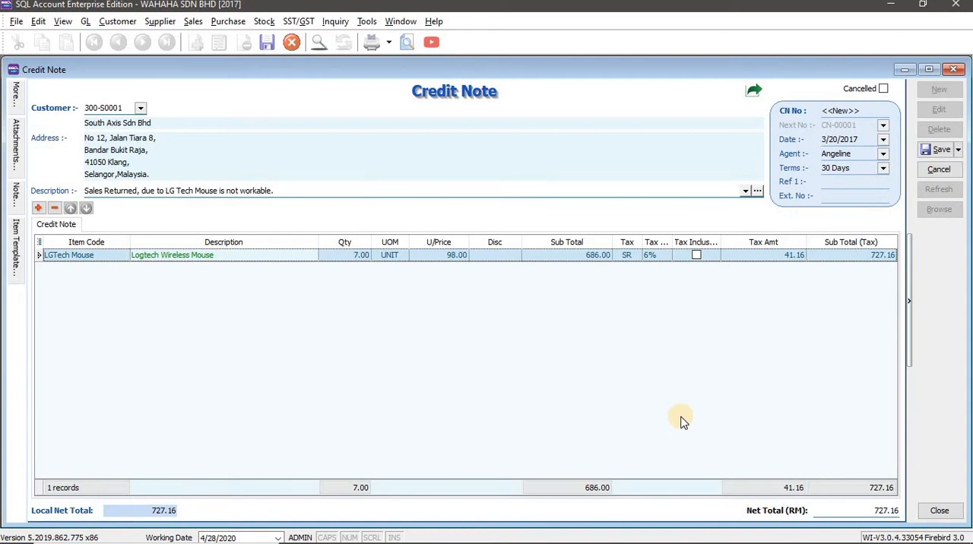
Check the credit note against the workbook's Task 6 details and save it
{"action": "key", "text": "alt+Tab"}
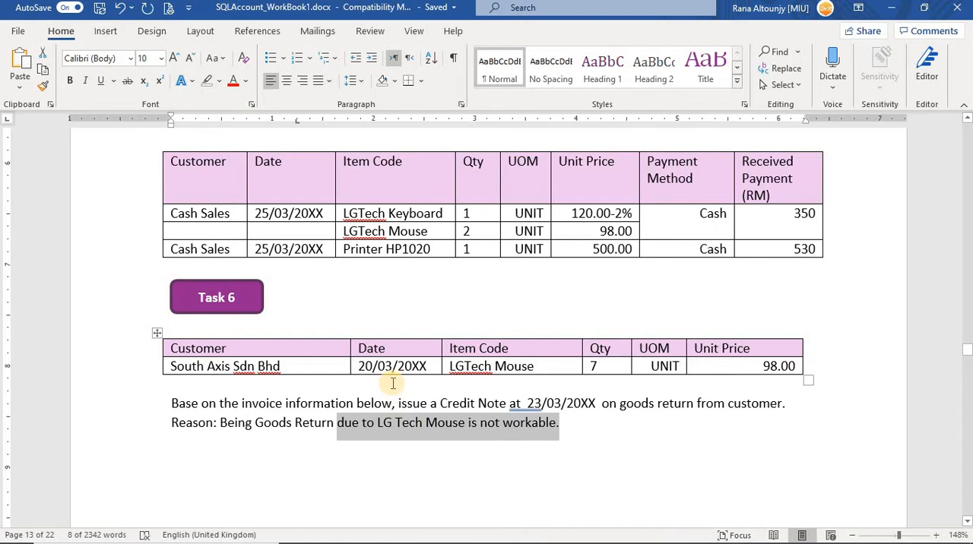
{"action": "key", "text": "alt+Tab"}
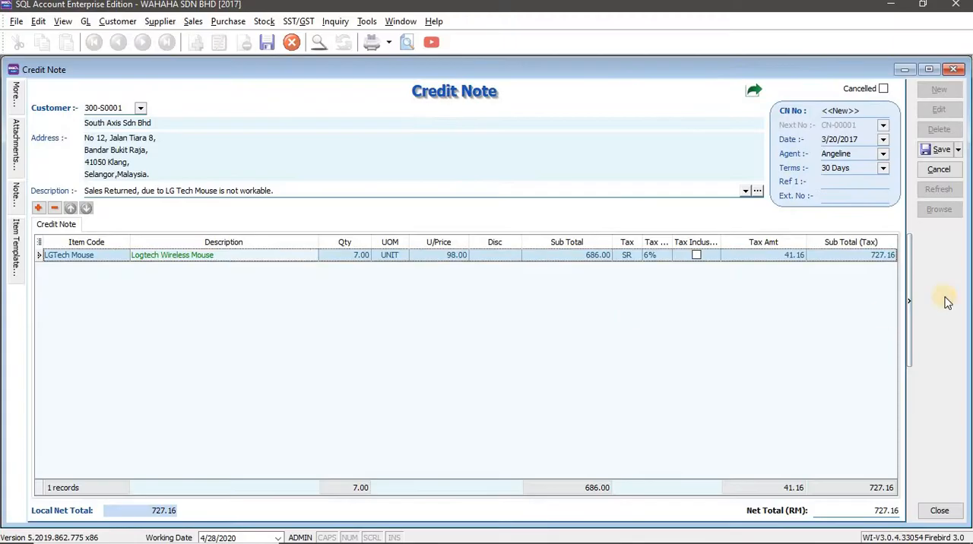
{"action": "left_click", "coordinate": [940, 150]}
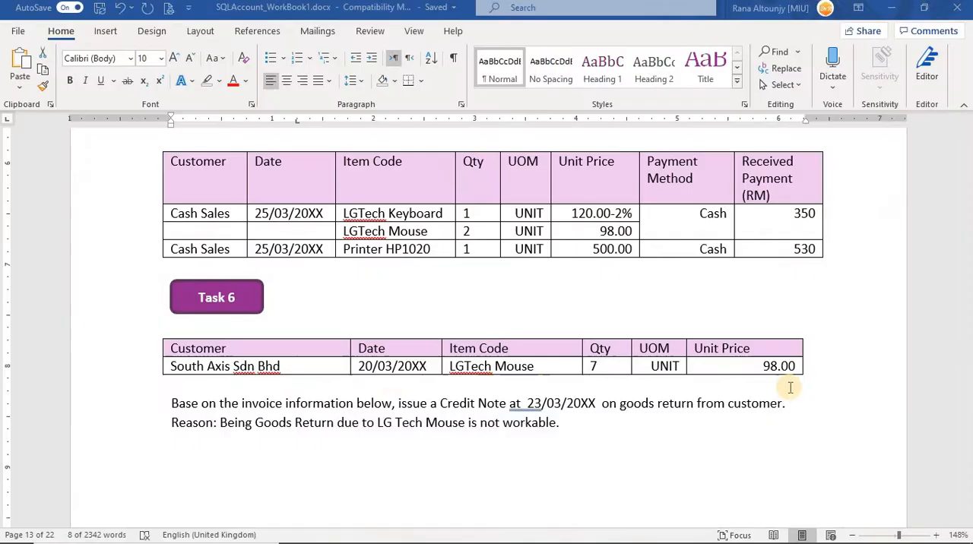
Read the Task 7 debit note and Task 8 sales report instructions in the workbook
{"action": "key", "text": "alt+Tab"}
{"action": "scroll", "coordinate": [401, 384], "scroll_direction": "down", "scroll_amount": 10}
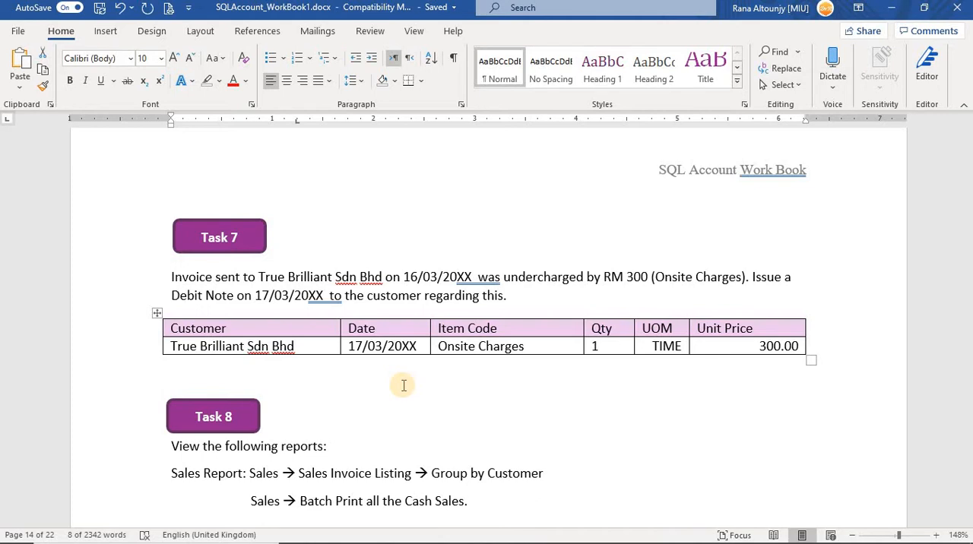
{"action": "scroll", "coordinate": [395, 372], "scroll_direction": "down", "scroll_amount": 3}
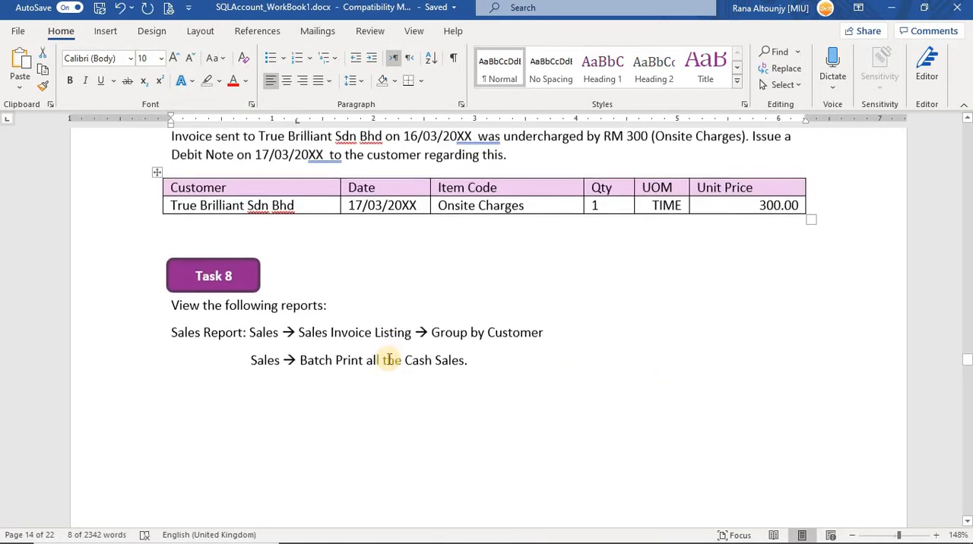
Close the saved credit note and open the sales debit note list
{"action": "scroll", "coordinate": [397, 363], "scroll_direction": "up", "scroll_amount": 4}
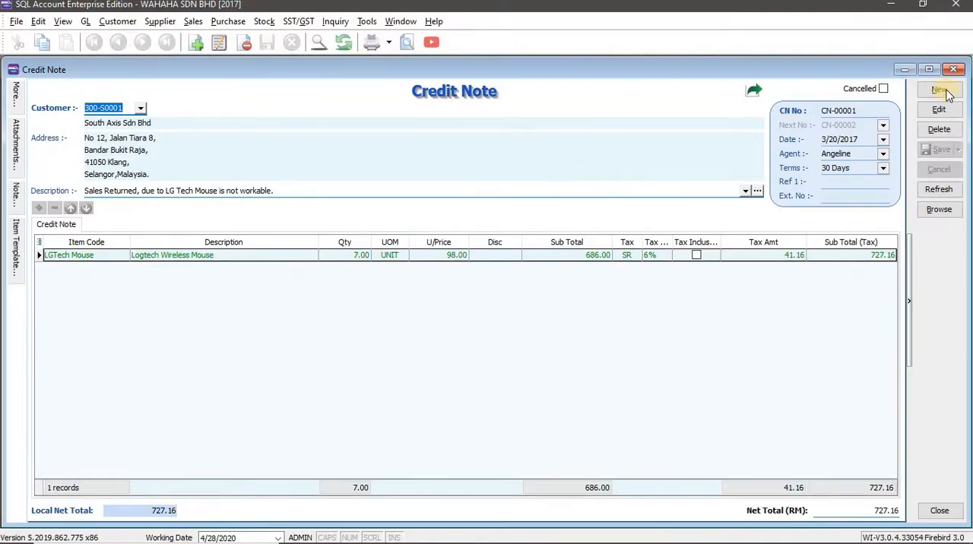
{"action": "left_click", "coordinate": [953, 69]}
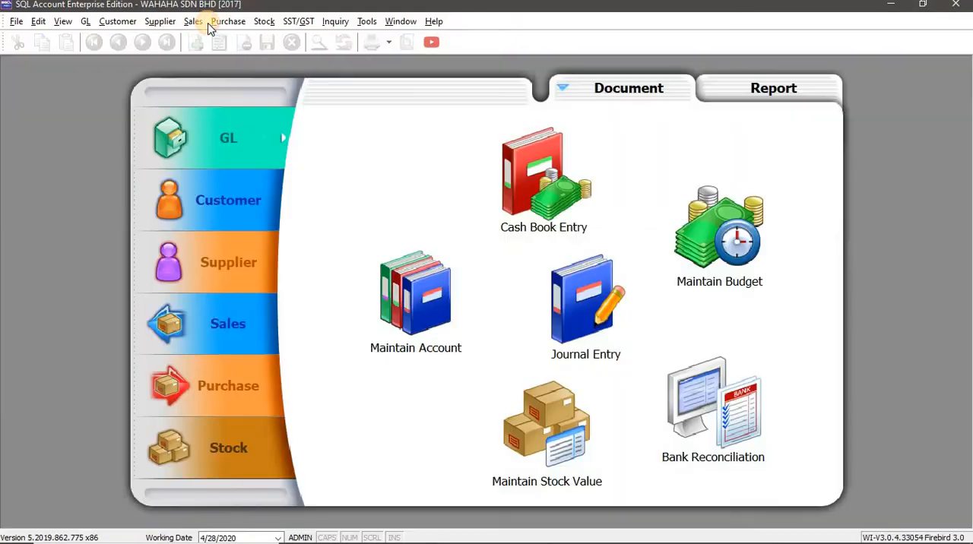
{"action": "left_click", "coordinate": [193, 21]}
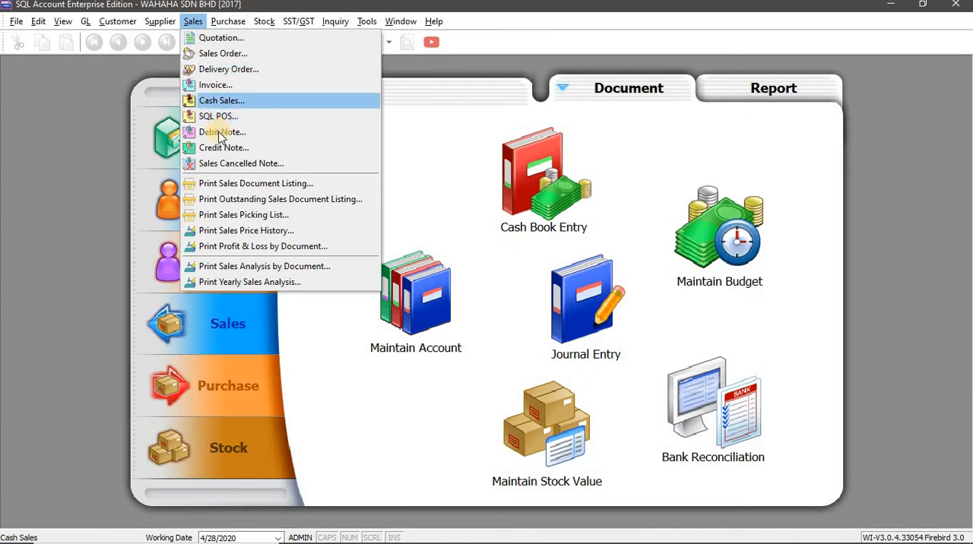
{"action": "left_click", "coordinate": [222, 131]}
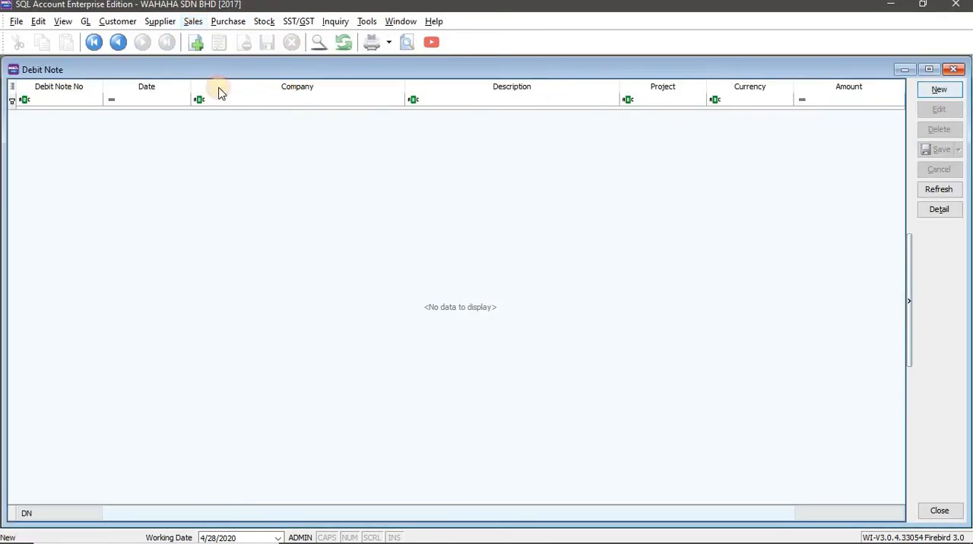
Create a new debit note for True Brilliant Sdn Bhd and date it 3/17/2017
{"action": "key", "text": "alt+Tab"}
{"action": "key", "text": "alt+Tab"}
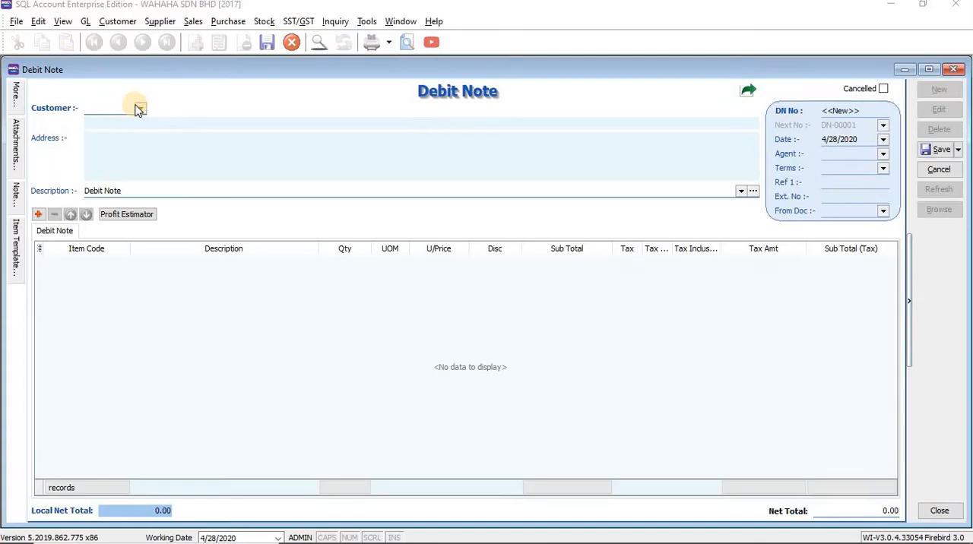
{"action": "left_click", "coordinate": [140, 111]}
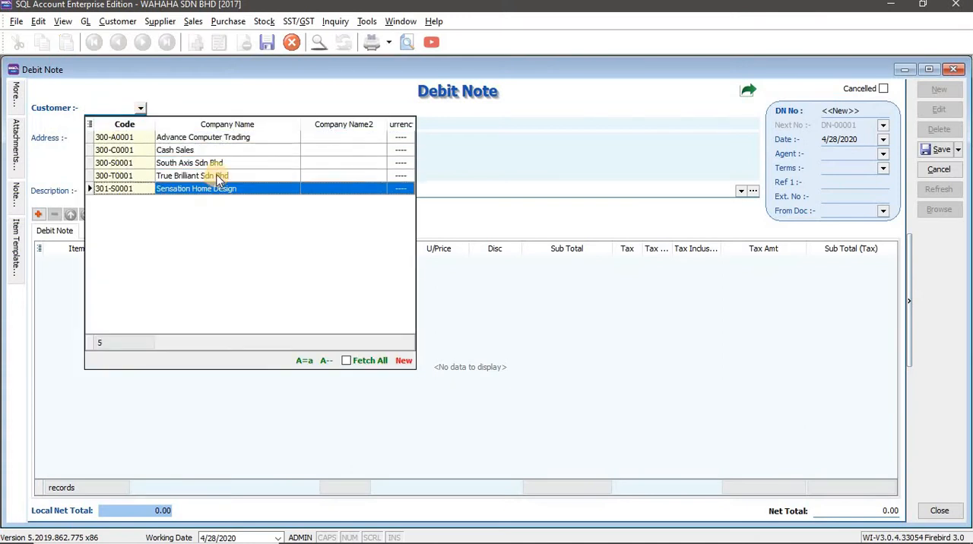
{"action": "left_click", "coordinate": [219, 176]}
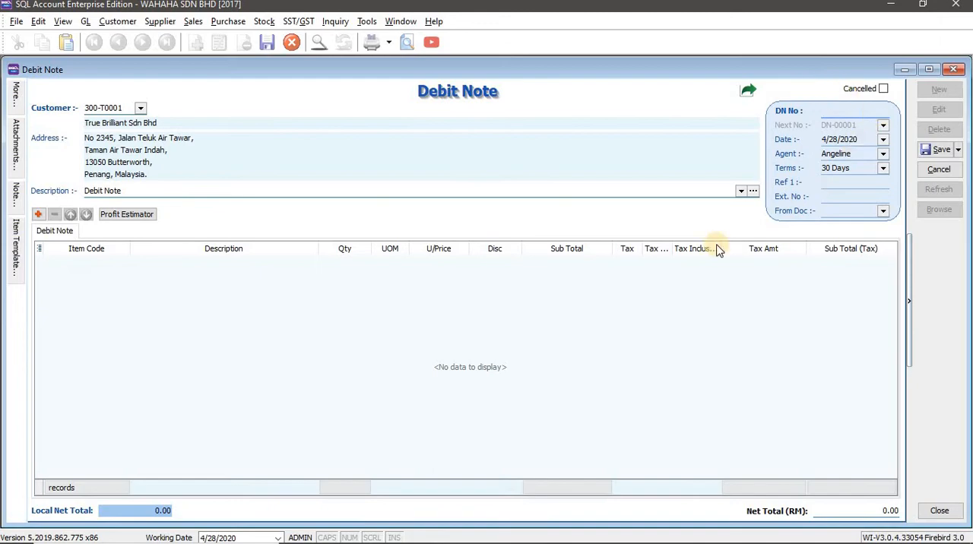
{"action": "key", "text": "alt+Tab"}
{"action": "key", "text": "alt+Tab"}
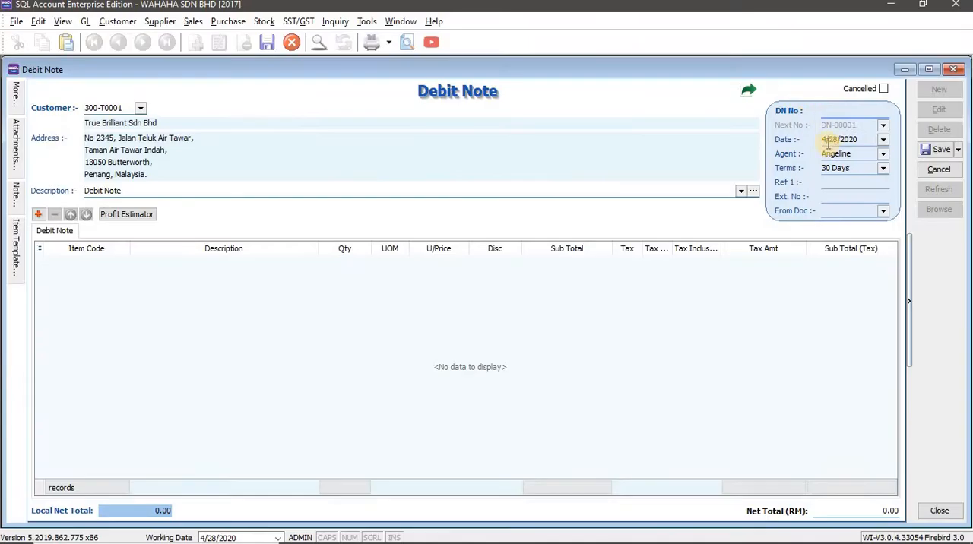
{"action": "type", "text": "05172017"}
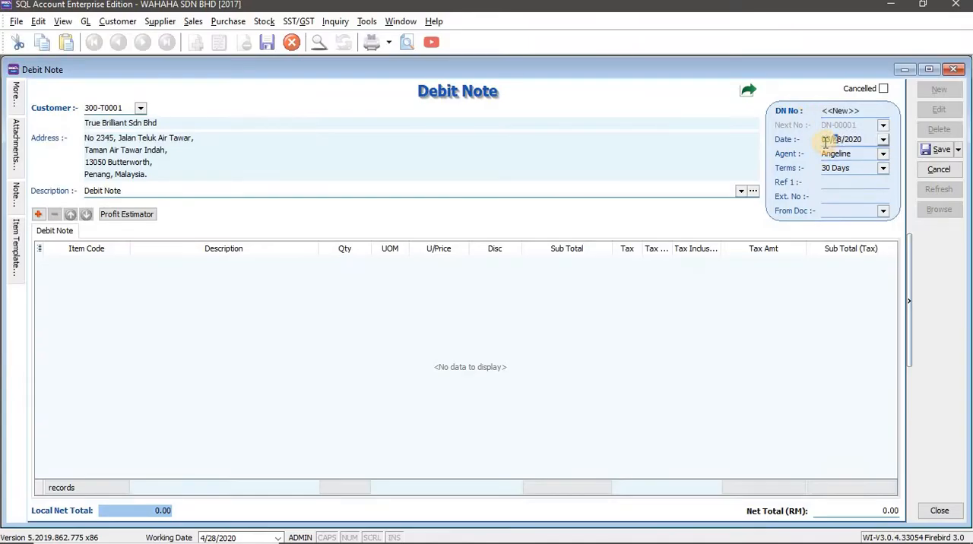
{"action": "key", "text": "Tab"}
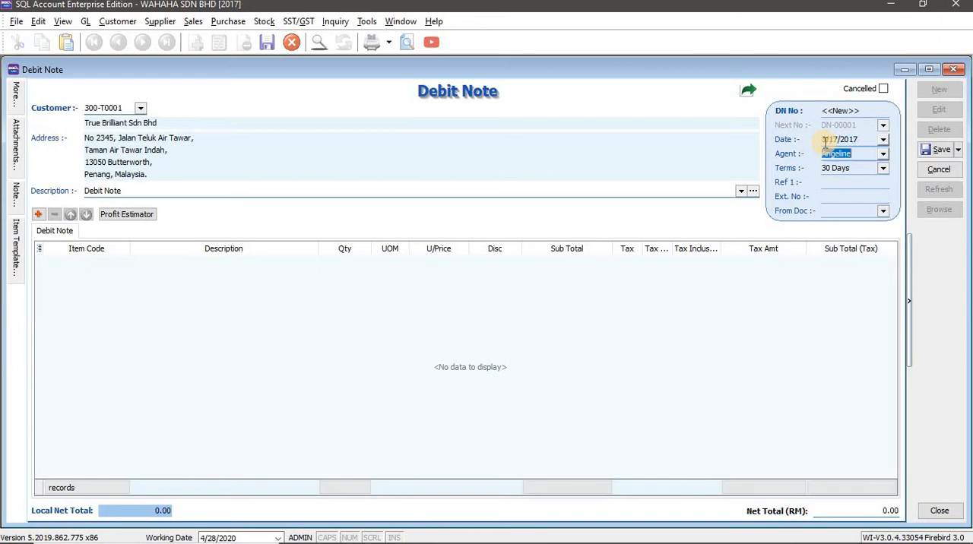
Add an Onsite Charges item line to the debit note, as listed in the workbook's Task 7 table
{"action": "key", "text": "alt+Tab"}
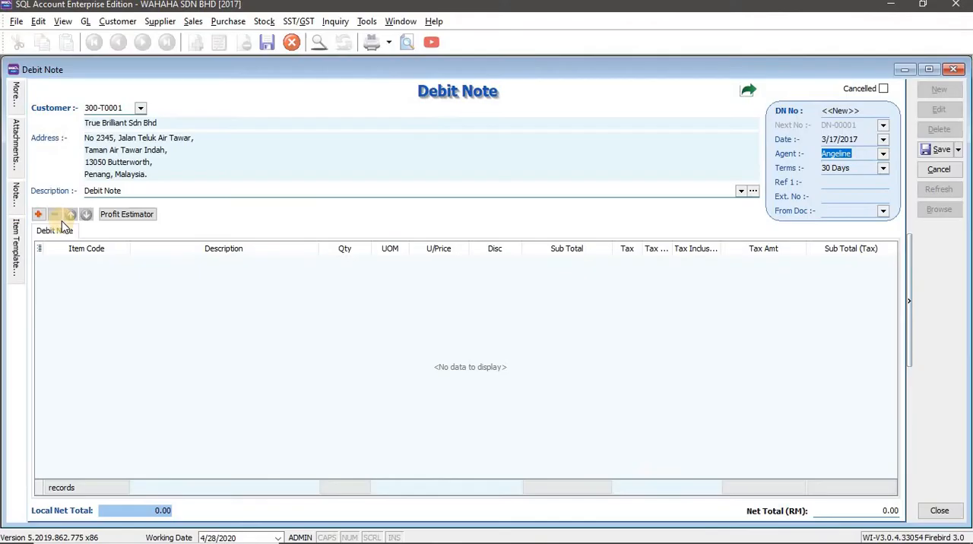
{"action": "key", "text": "alt+Tab"}
{"action": "left_click", "coordinate": [38, 215]}
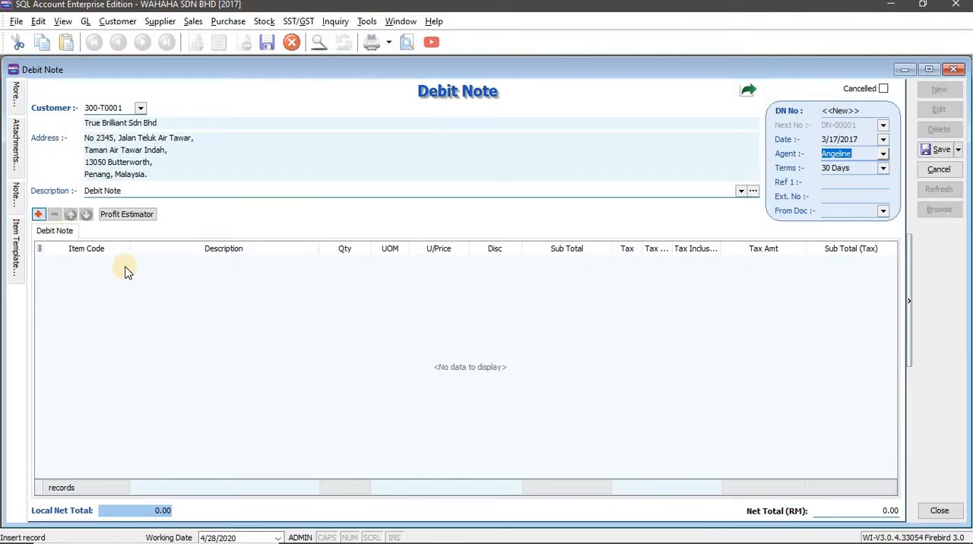
{"action": "left_click", "coordinate": [123, 262]}
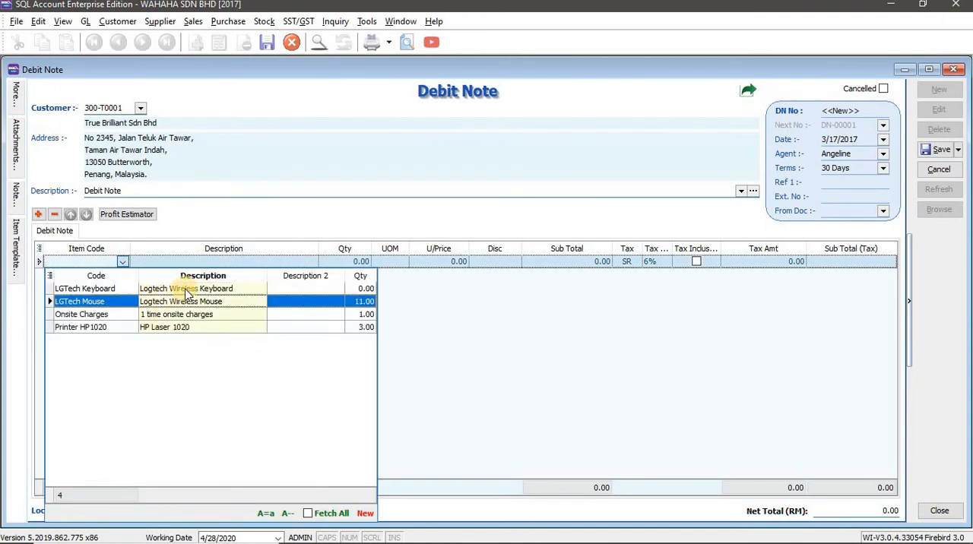
{"action": "key", "text": "Return"}
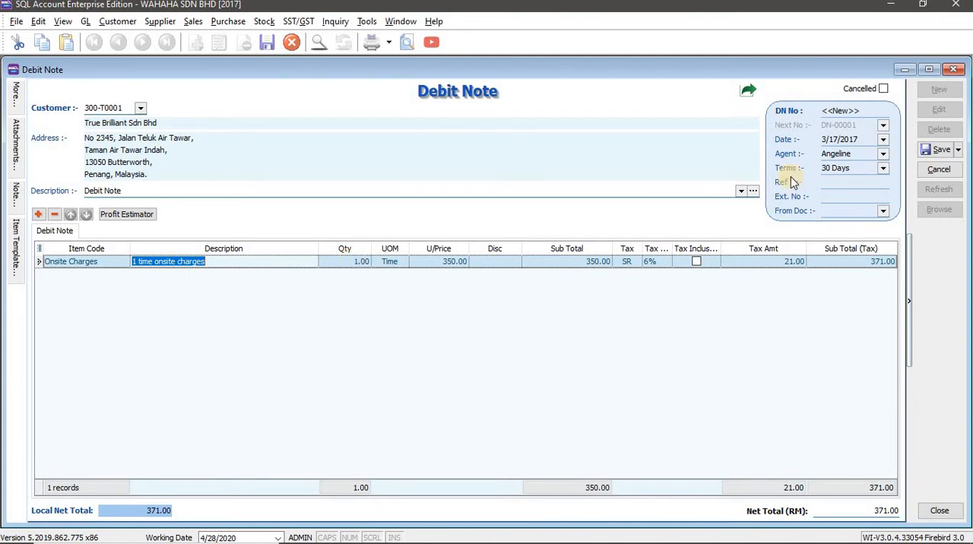
Set the Onsite Charges unit price to 300.00, matching the workbook's Task 7 table
{"action": "key", "text": "alt+Tab"}
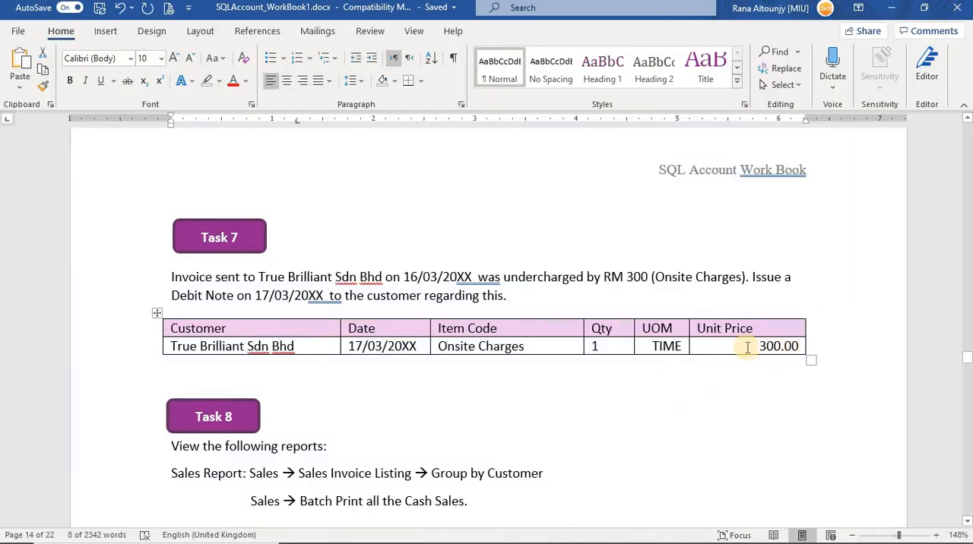
{"action": "key", "text": "alt+Tab"}
{"action": "left_click", "coordinate": [455, 262]}
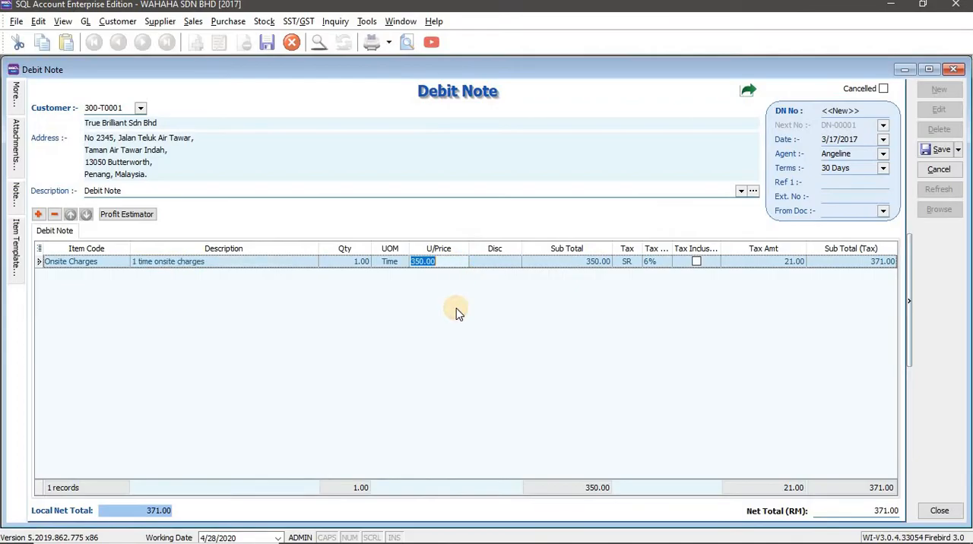
{"action": "type", "text": "300"}
{"action": "key", "text": "Tab"}
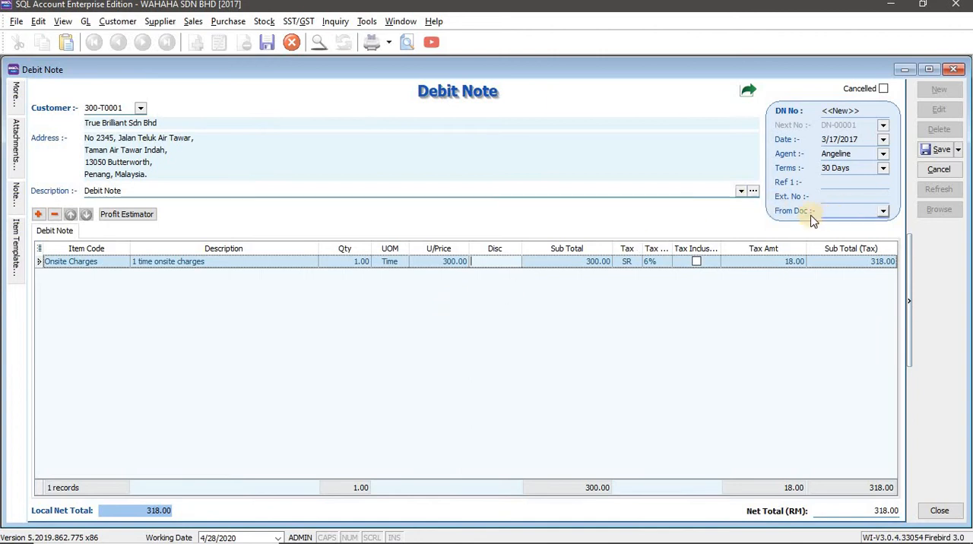
Link the debit note to True Brilliant Sdn Bhd's invoice dated 3/16/2017 as its source document
{"action": "left_click", "coordinate": [884, 211]}
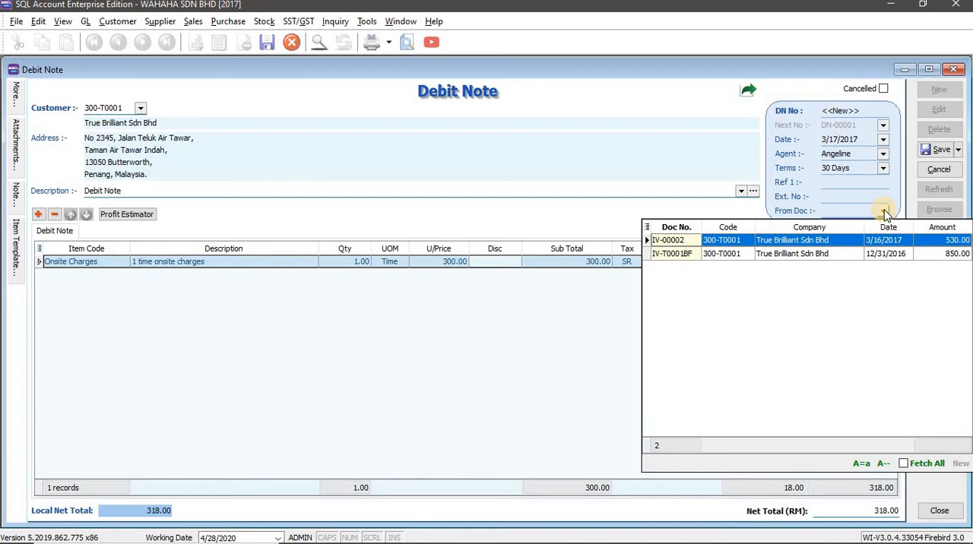
{"action": "key", "text": "alt+Tab"}
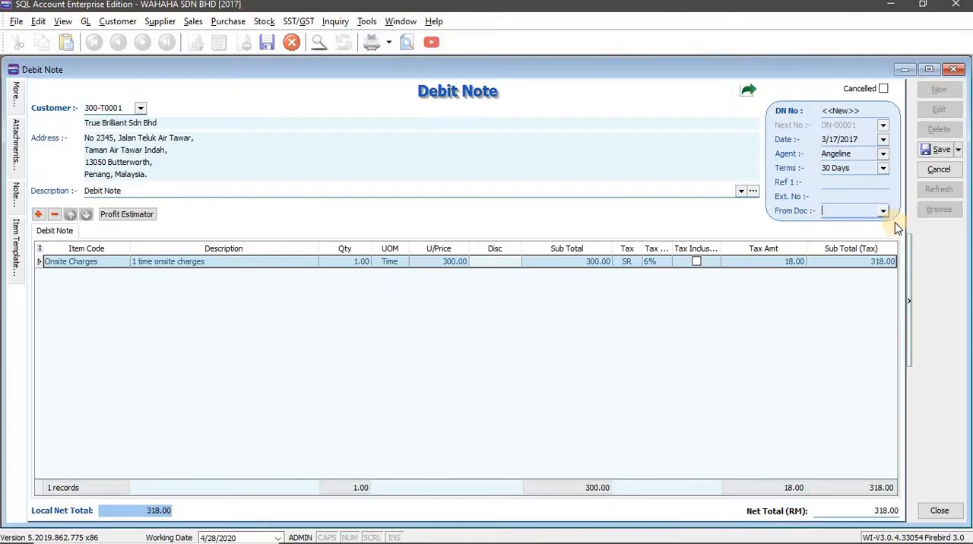
{"action": "left_click", "coordinate": [884, 213]}
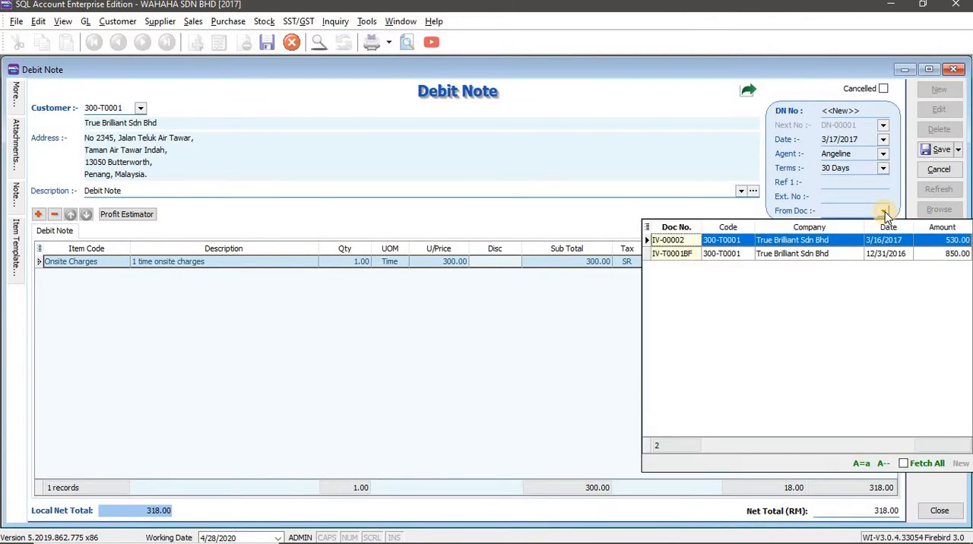
{"action": "left_click", "coordinate": [809, 241]}
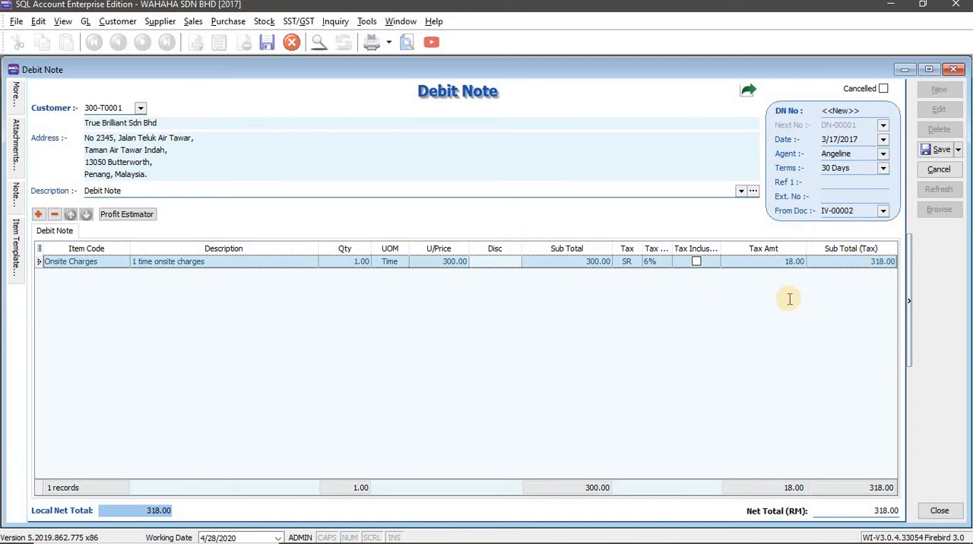
Check the debit note against the workbook's Task 7 details and save it
{"action": "key", "text": "alt+Tab"}
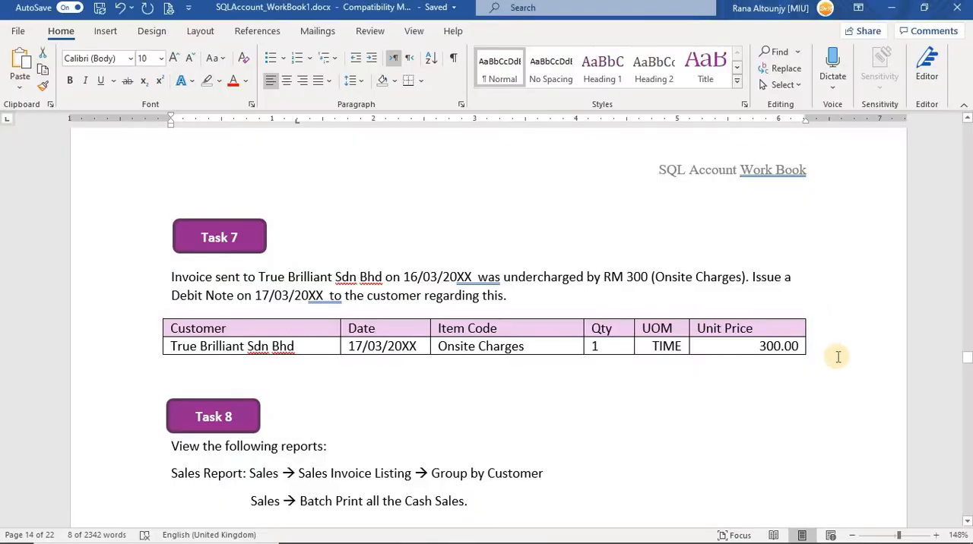
{"action": "key", "text": "alt+Tab"}
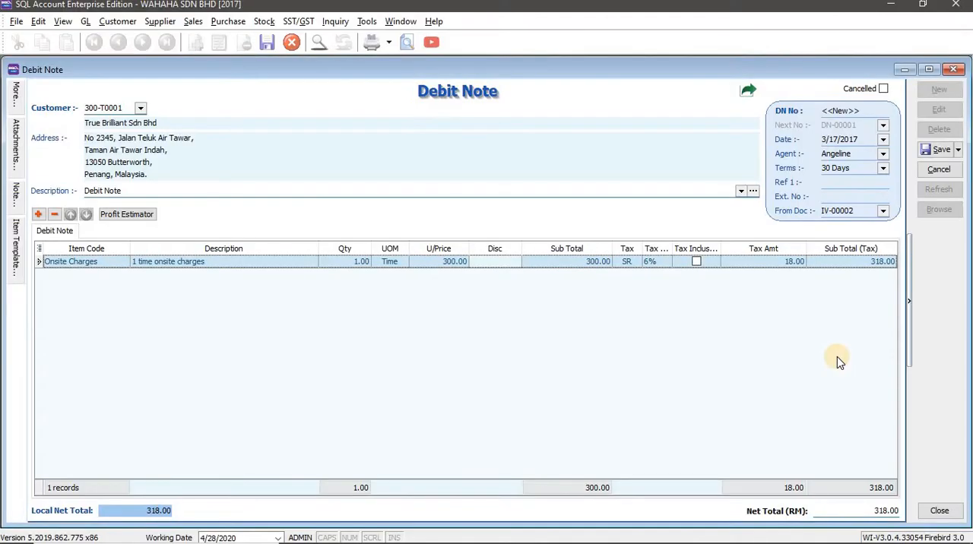
{"action": "left_click", "coordinate": [932, 152]}
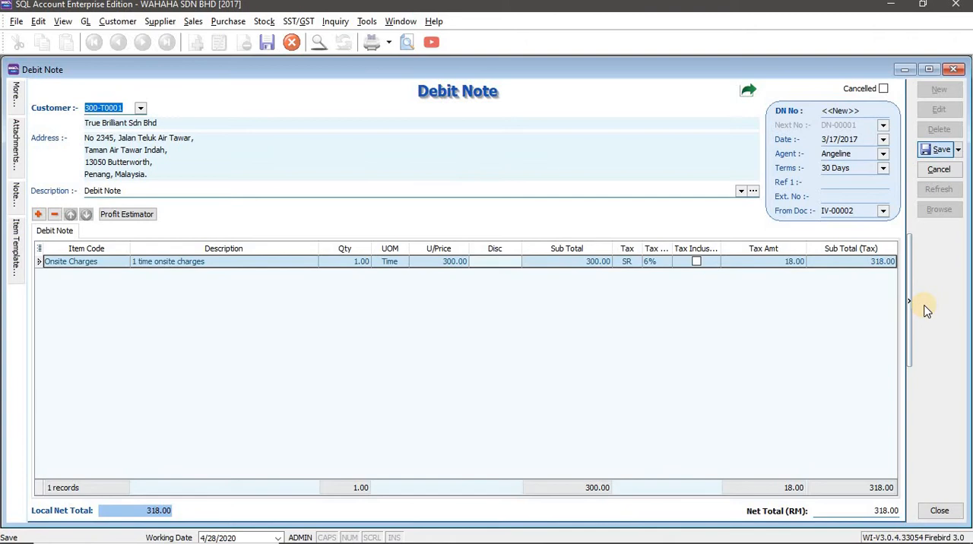
Read the Task 8 sales report instructions in the workbook and close the debit note
{"action": "key", "text": "alt+Tab"}
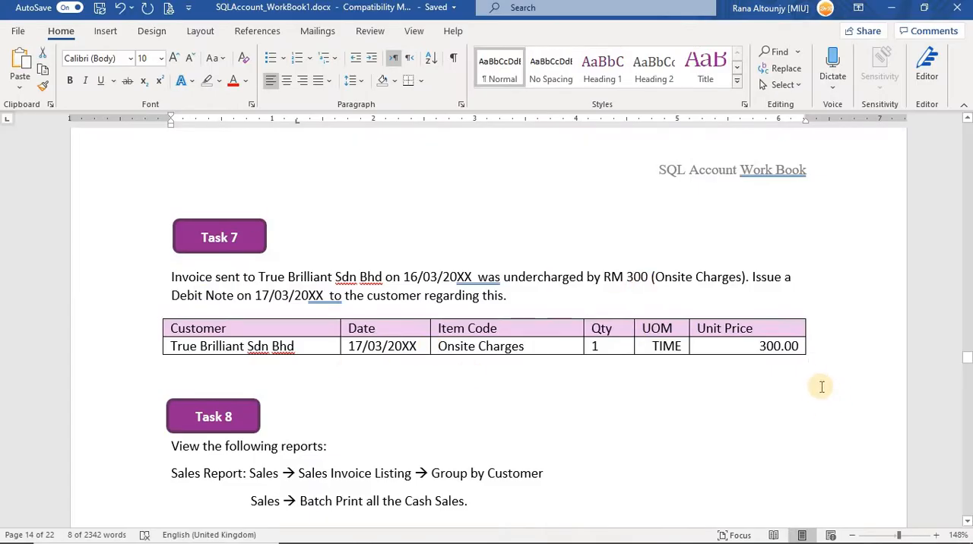
{"action": "scroll", "coordinate": [783, 377], "scroll_direction": "down", "scroll_amount": 3}
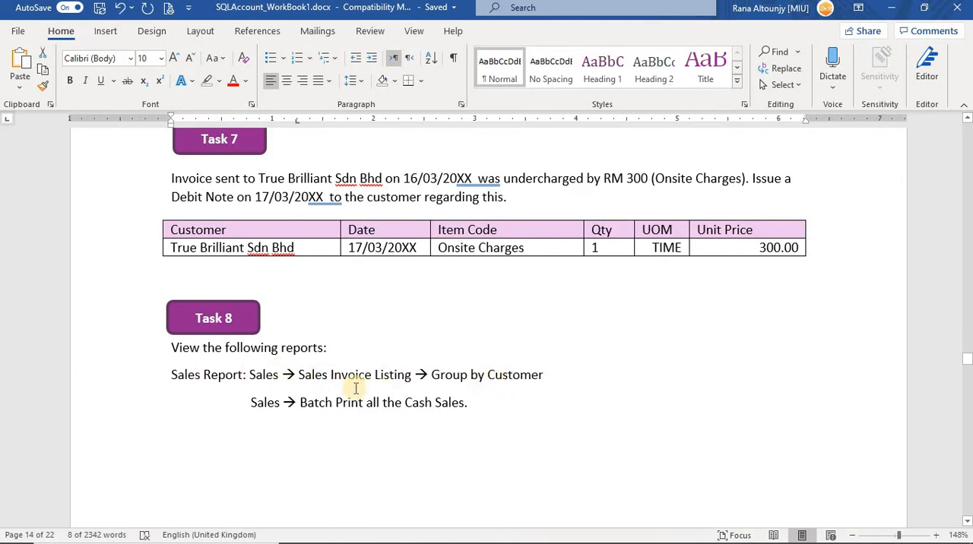
{"action": "key", "text": "alt+Tab"}
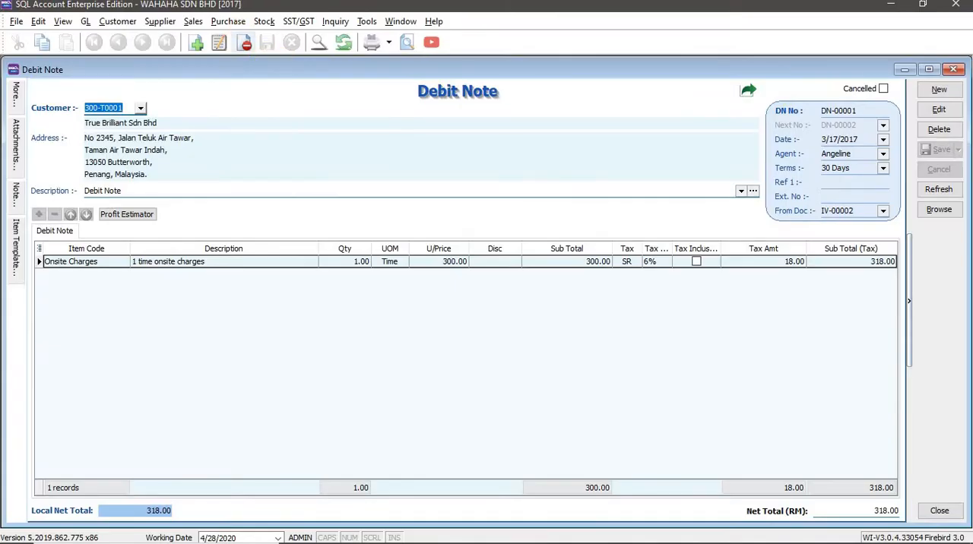
{"action": "left_click", "coordinate": [953, 69]}
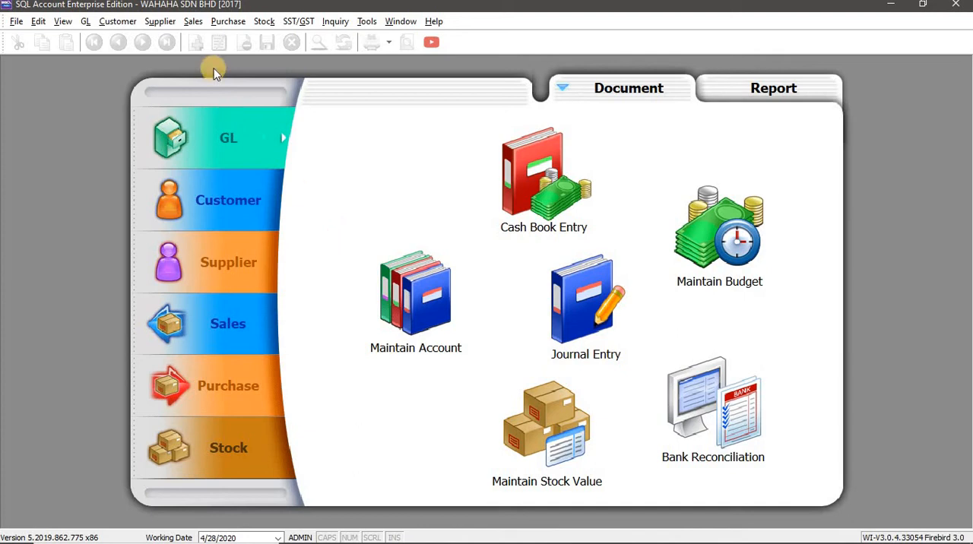
Open the Sales Document Listing report in SQL Account, following the workbook's Task 8 instructions
{"action": "left_click", "coordinate": [196, 23]}
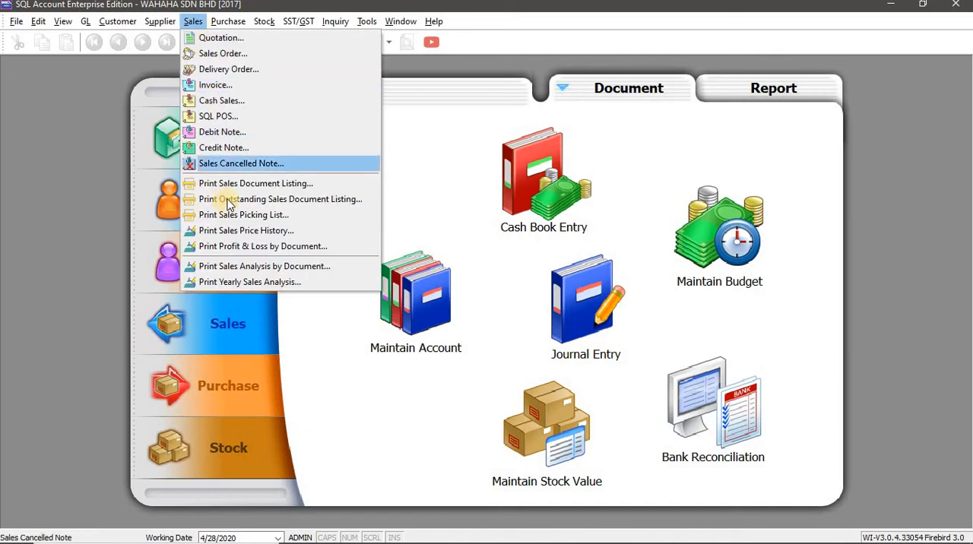
{"action": "key", "text": "alt+Tab"}
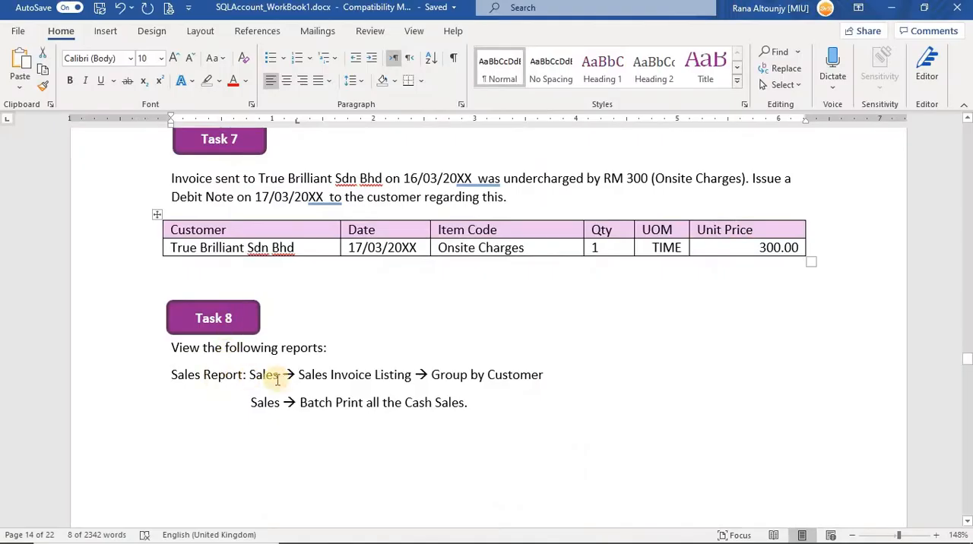
{"action": "key", "text": "alt+Tab"}
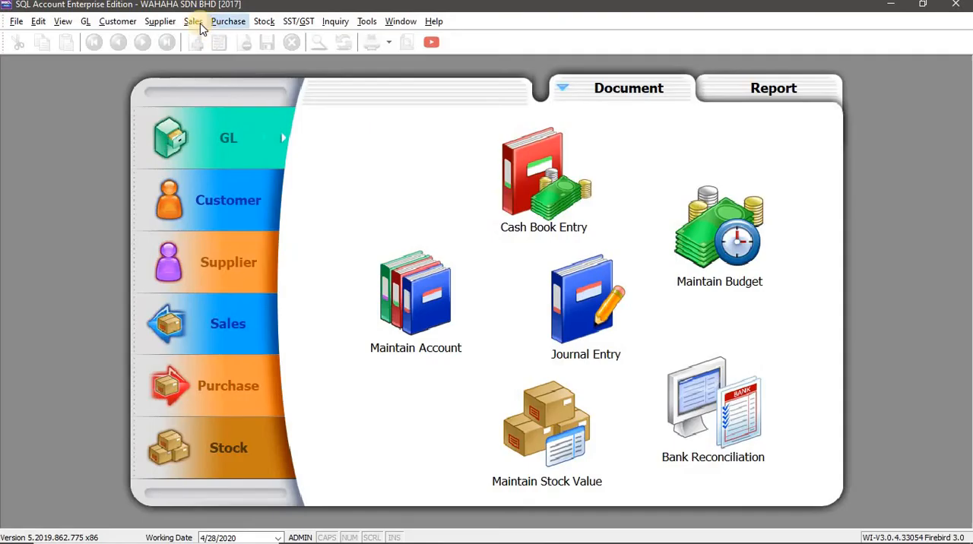
{"action": "left_click", "coordinate": [193, 21]}
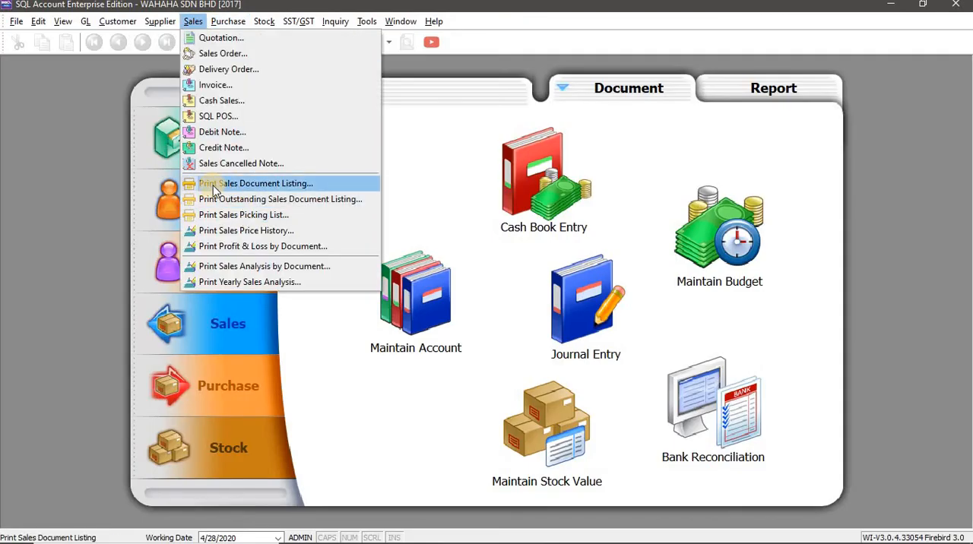
{"action": "left_click", "coordinate": [271, 188]}
{"action": "key", "text": "alt+Tab"}
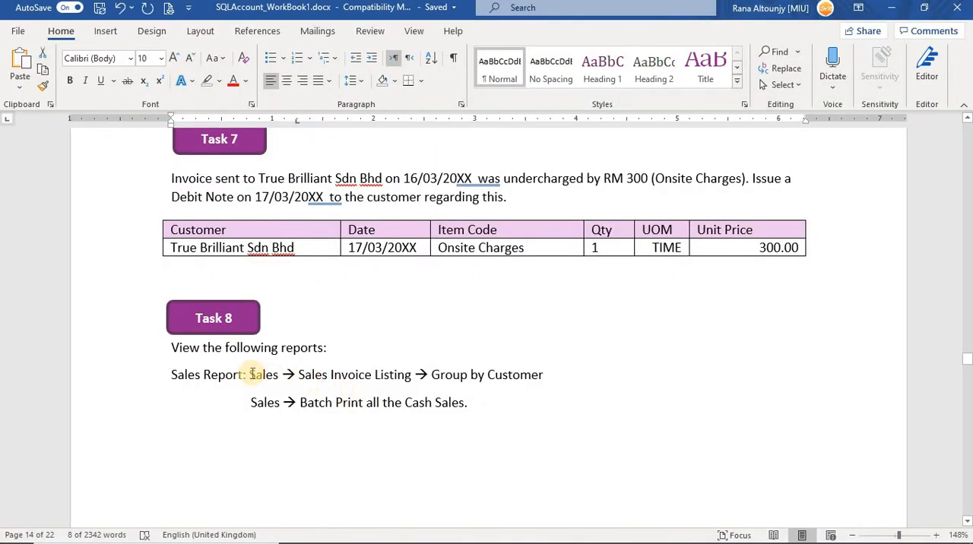
{"action": "key", "text": "alt+Tab"}
Set the report's date range from 1/1/2017 to 9/30/2017
{"action": "left_click", "coordinate": [76, 111]}
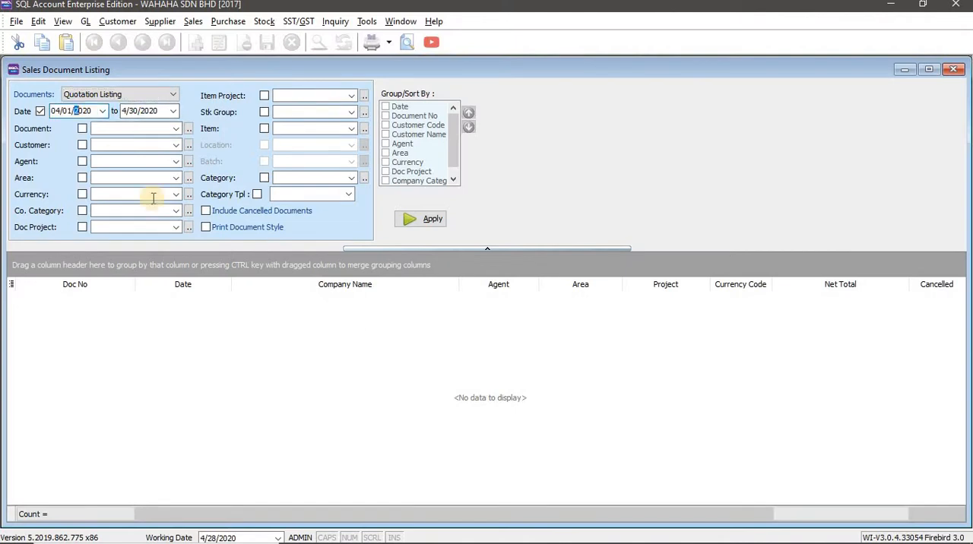
{"action": "left_click_drag", "start_coordinate": [62, 111], "coordinate": [49, 109]}
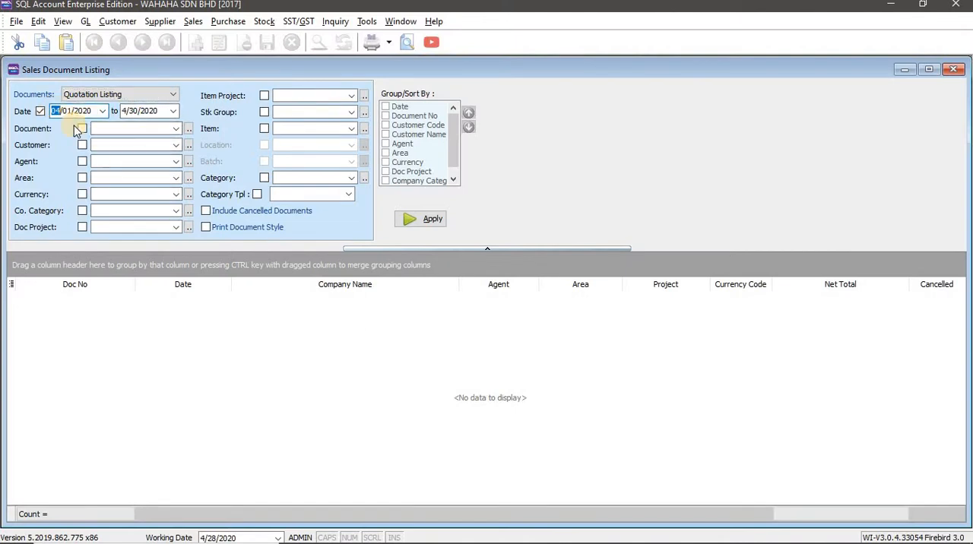
{"action": "type", "text": "01/01/2017"}
{"action": "key", "text": "Tab"}
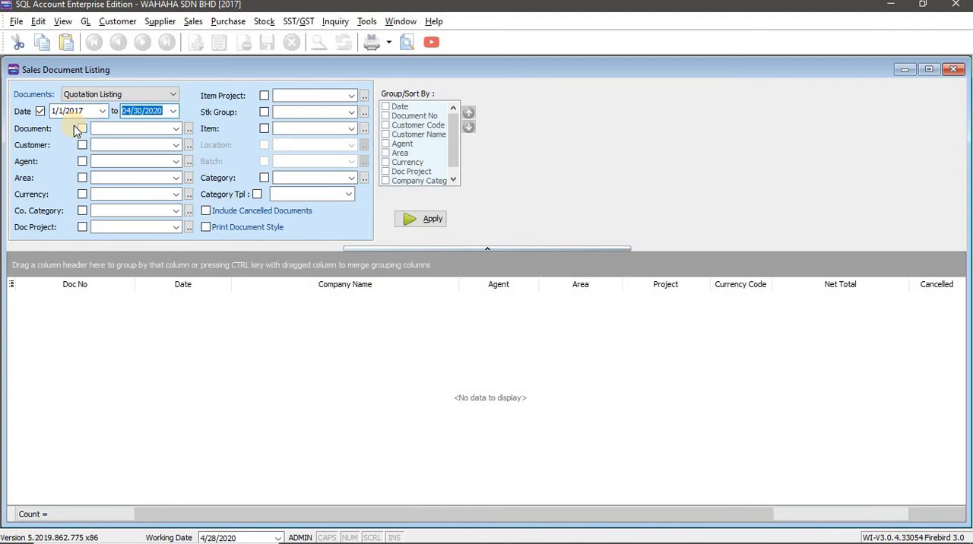
{"action": "left_click", "coordinate": [129, 111]}
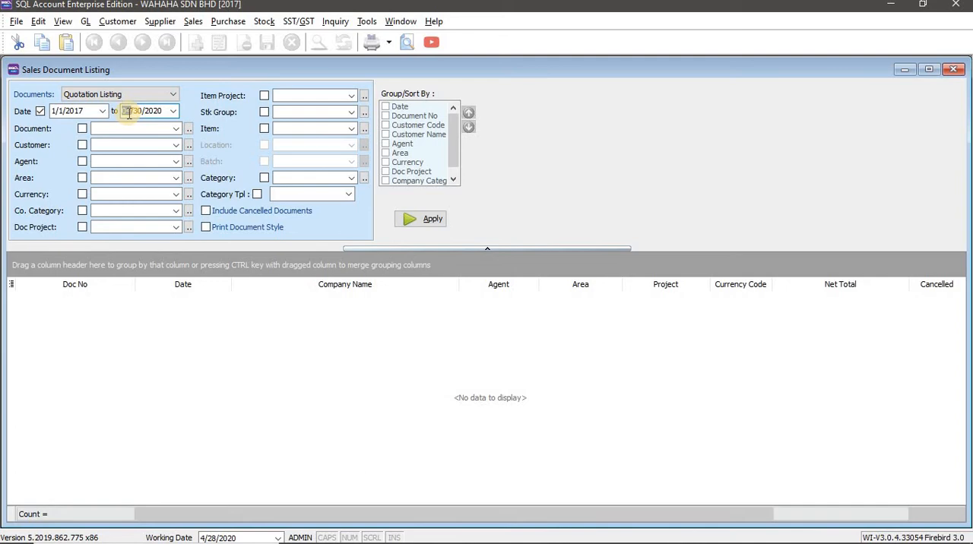
{"action": "key", "text": "alt+Tab"}
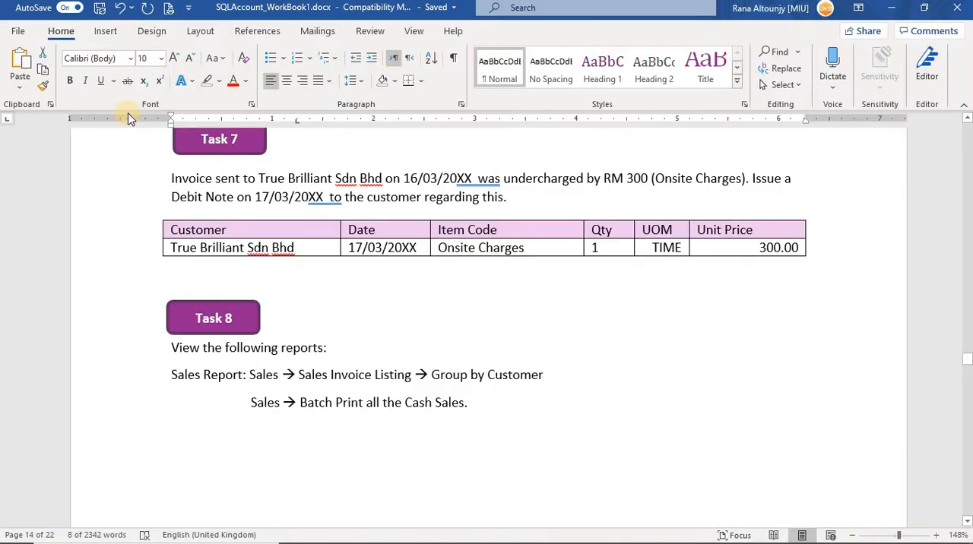
{"action": "key", "text": "alt+Tab"}
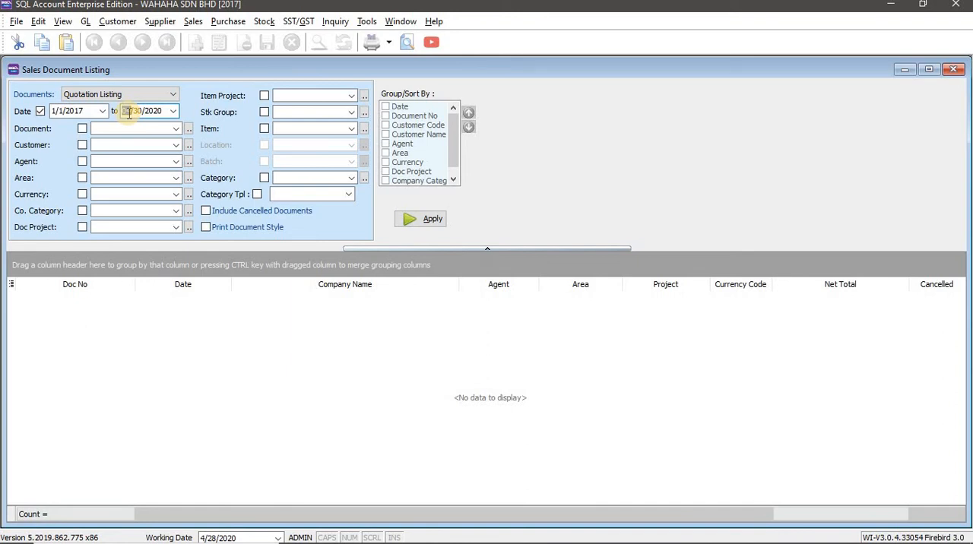
{"action": "type", "text": "3"}
{"action": "type", "text": "09302017"}
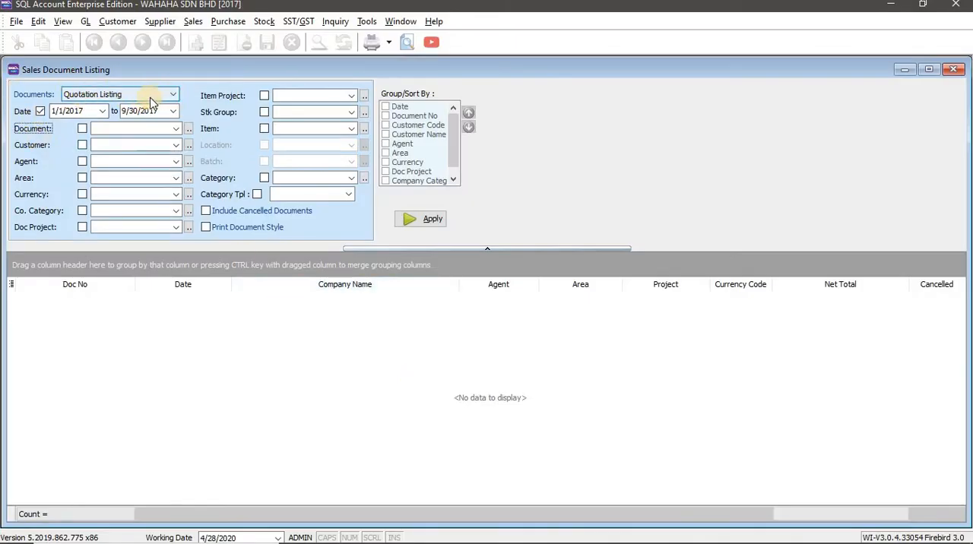
Generate the Invoice Listing grouped by Customer Code, following the workbook's Task 8 instructions
{"action": "left_click", "coordinate": [173, 95]}
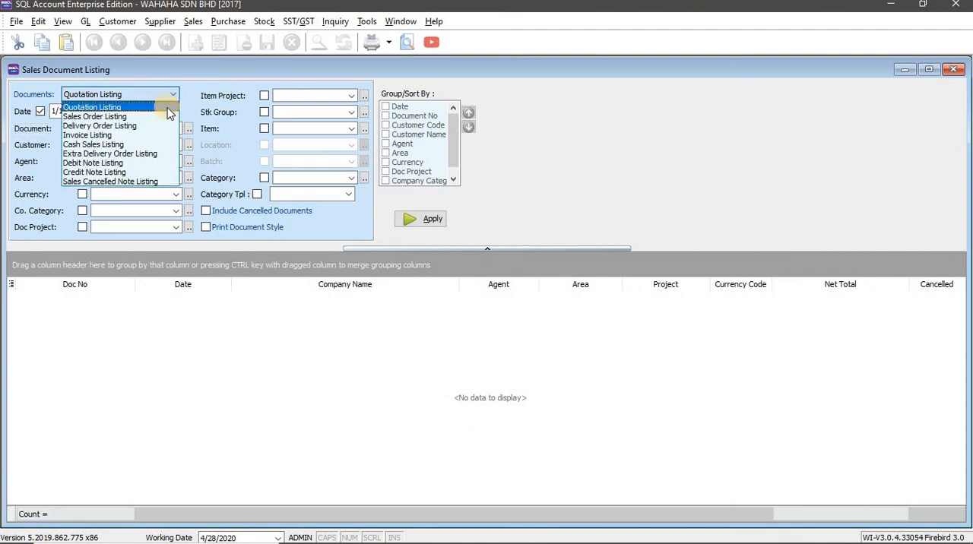
{"action": "left_click", "coordinate": [150, 138]}
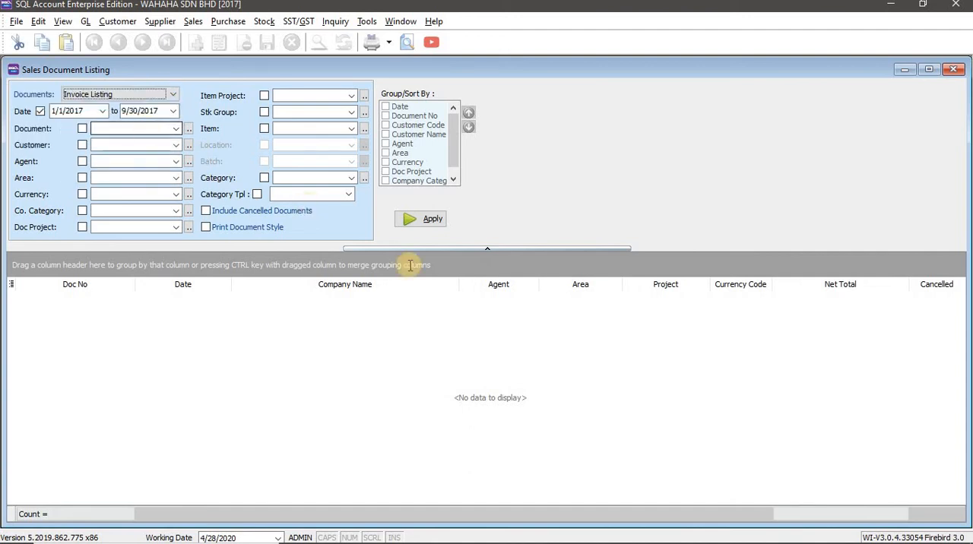
{"action": "key", "text": "alt+Tab"}
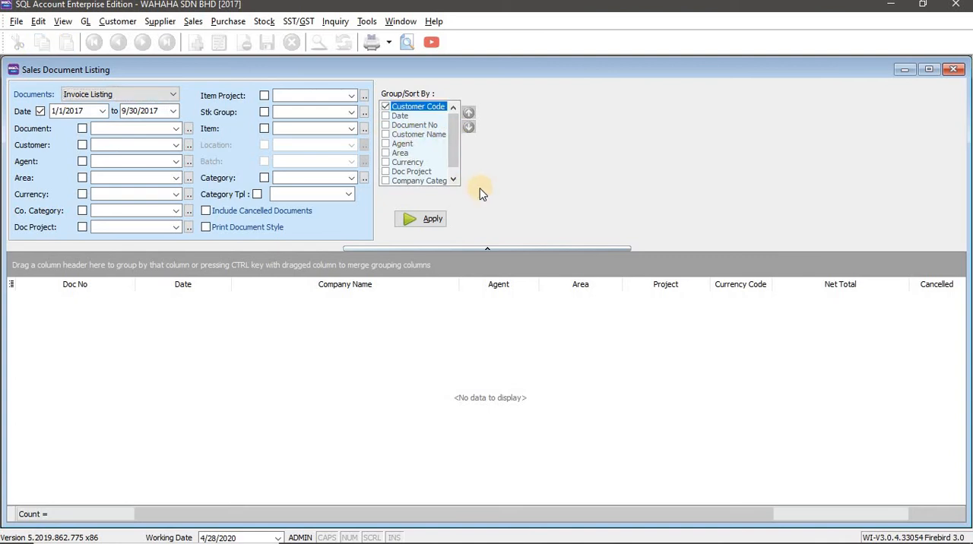
{"action": "left_click", "coordinate": [413, 220]}
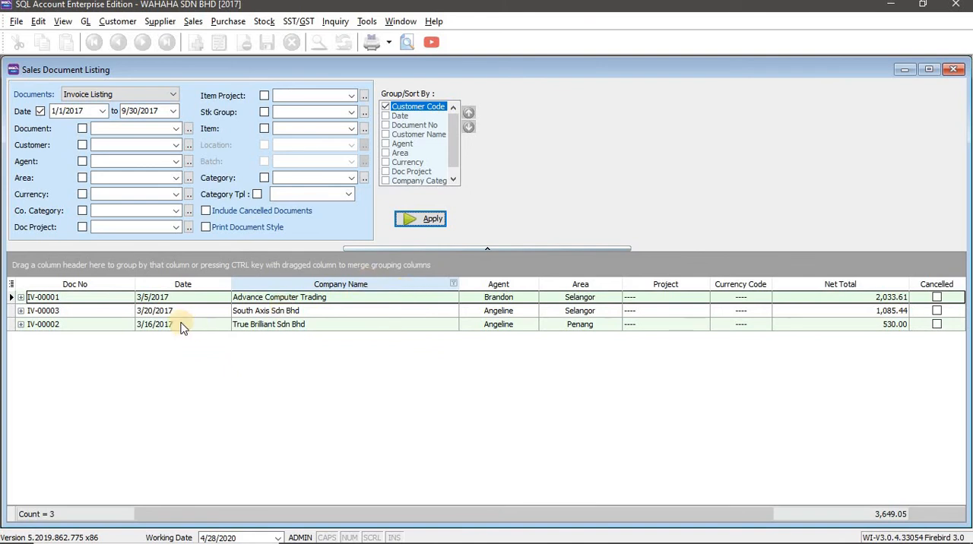
Examine the listed invoices, view the Advance Computer Trading invoice in detail and close it
{"action": "left_click", "coordinate": [498, 248]}
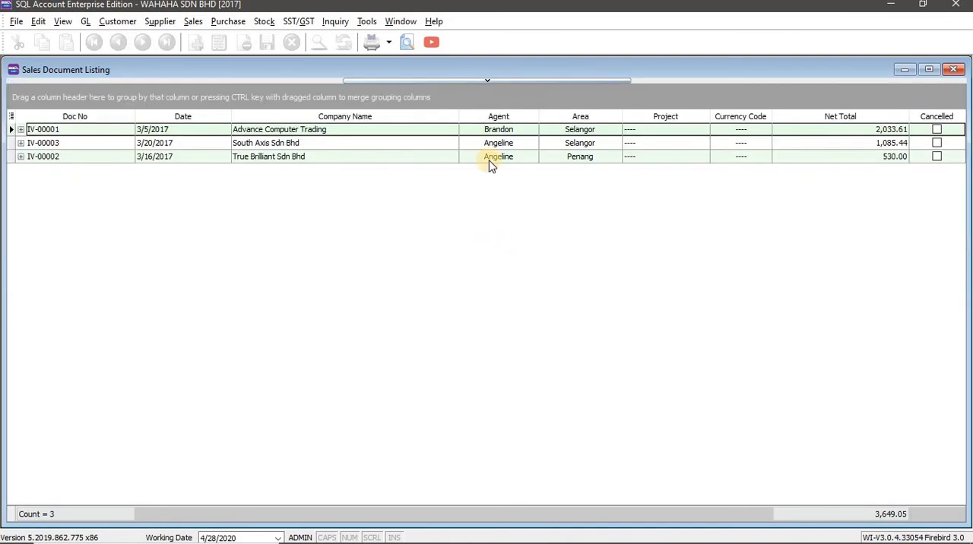
{"action": "left_click", "coordinate": [466, 82]}
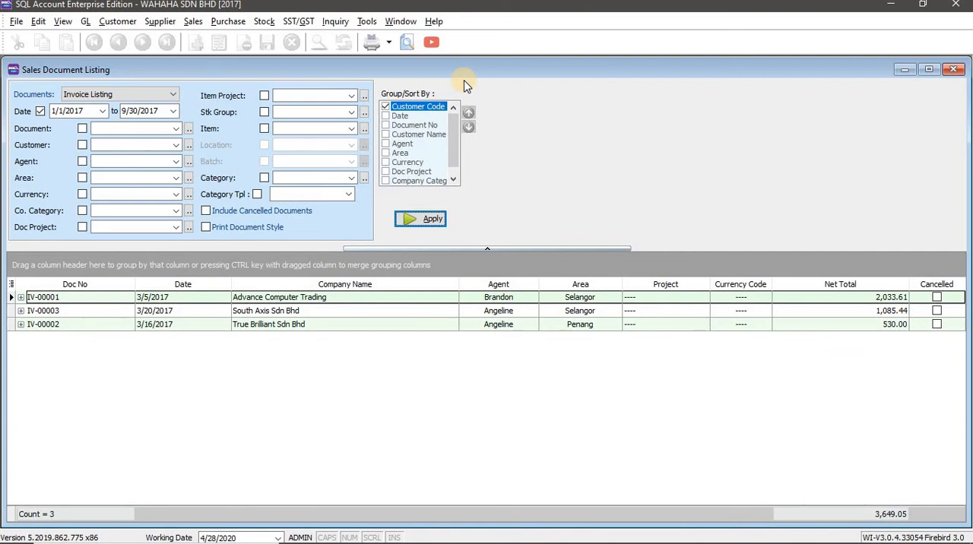
{"action": "left_click", "coordinate": [409, 296]}
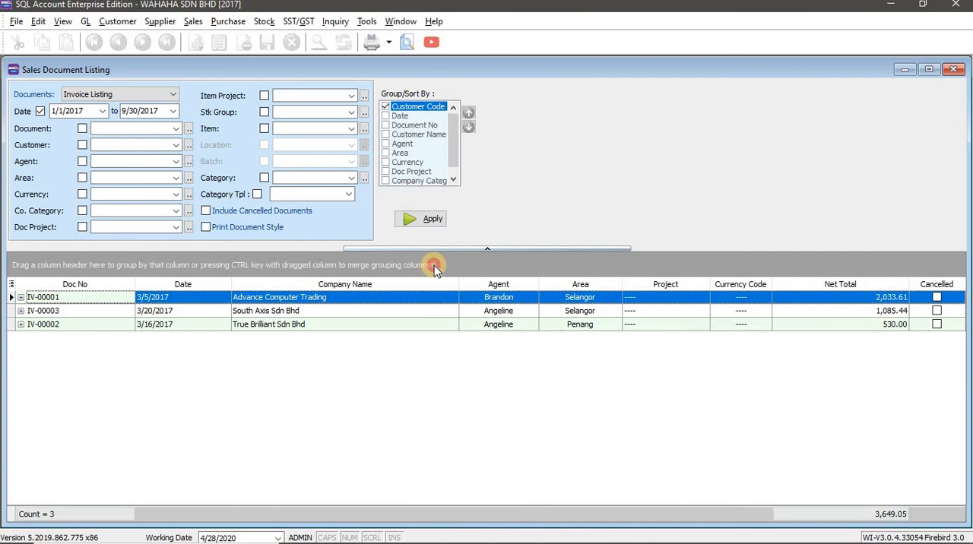
{"action": "double_click", "coordinate": [409, 297]}
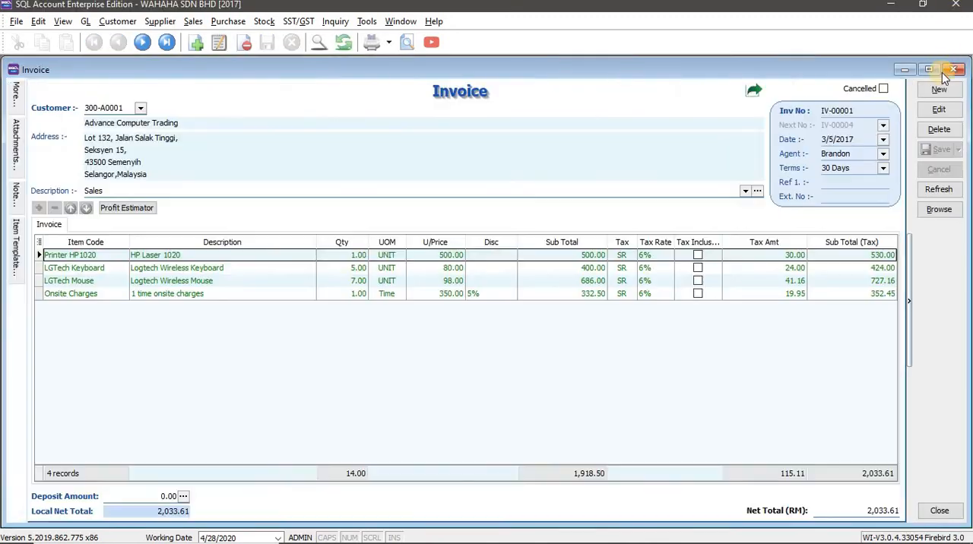
{"action": "left_click", "coordinate": [953, 69]}
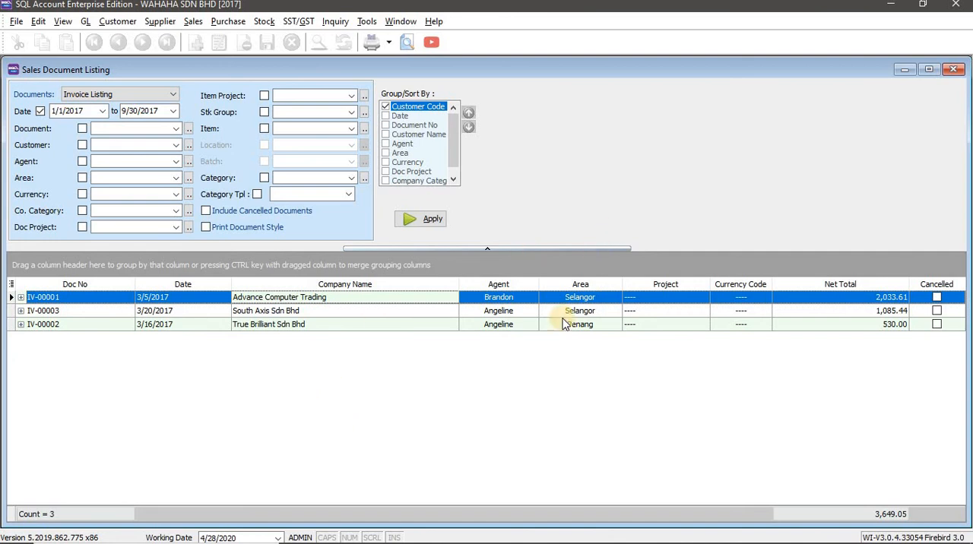
Switch the report to Cash Sales Listing as the workbook's Task 8 requires and remove the Customer Code grouping
{"action": "key", "text": "alt+Tab"}
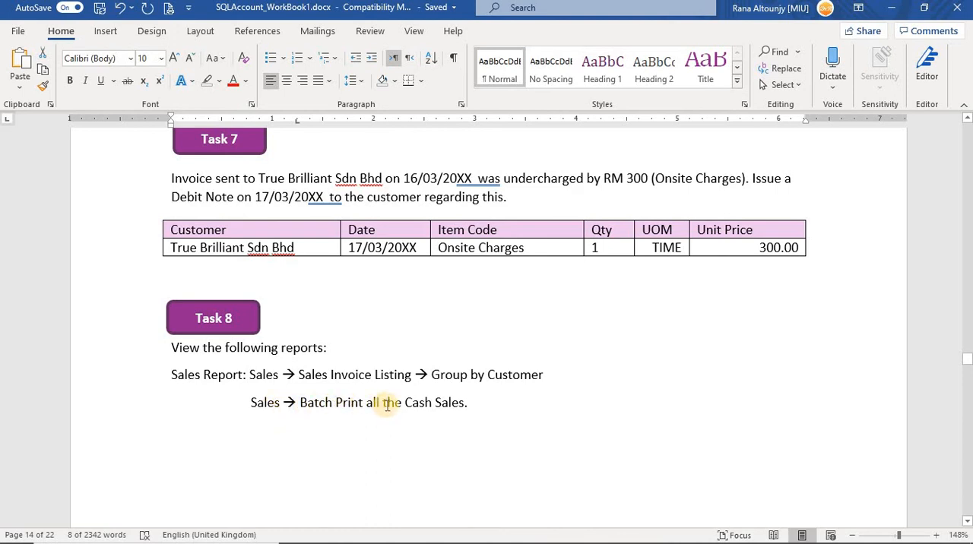
{"action": "key", "text": "alt+Tab"}
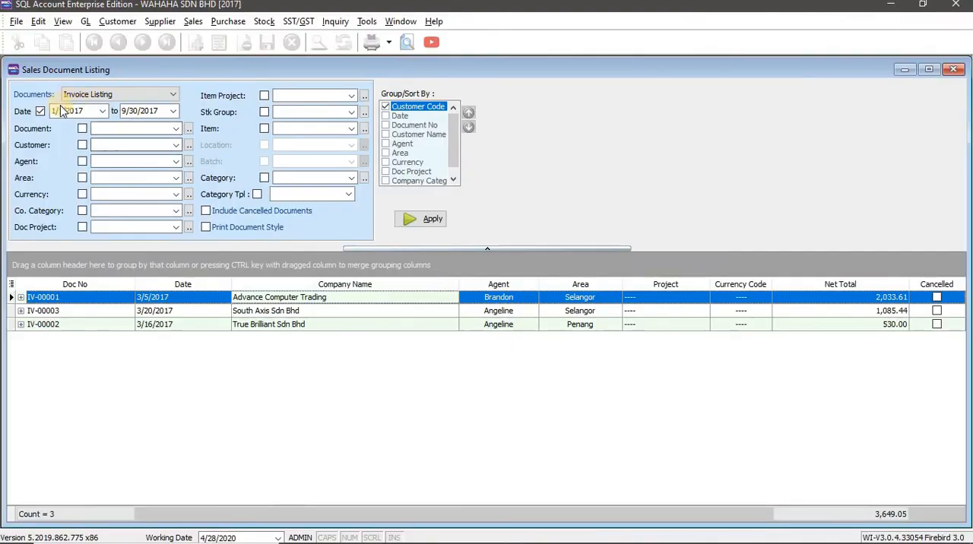
{"action": "left_click", "coordinate": [173, 95]}
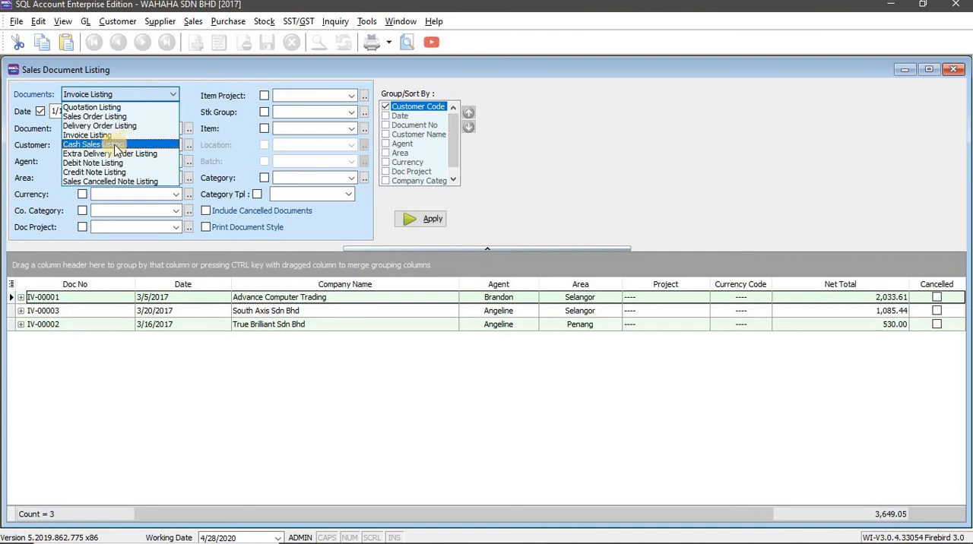
{"action": "left_click", "coordinate": [92, 148]}
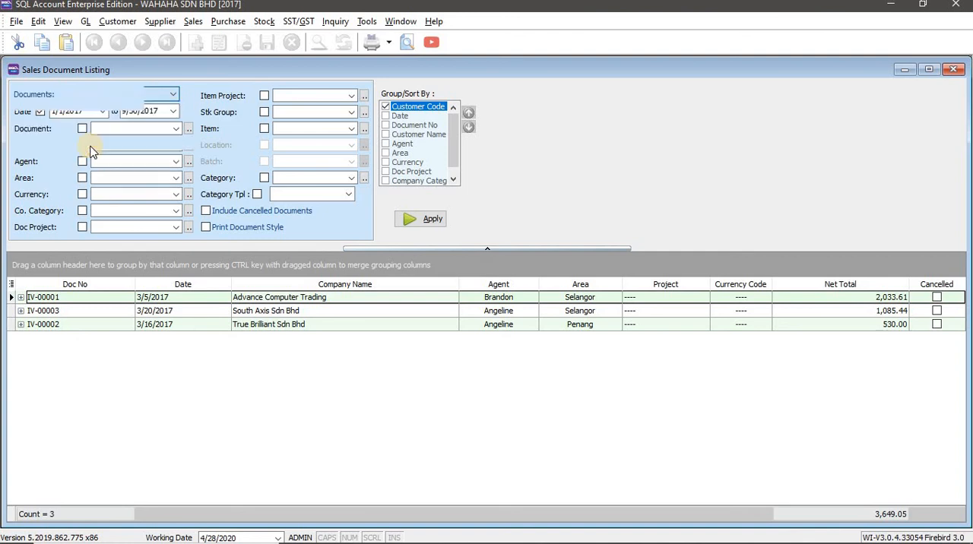
{"action": "left_click", "coordinate": [385, 106]}
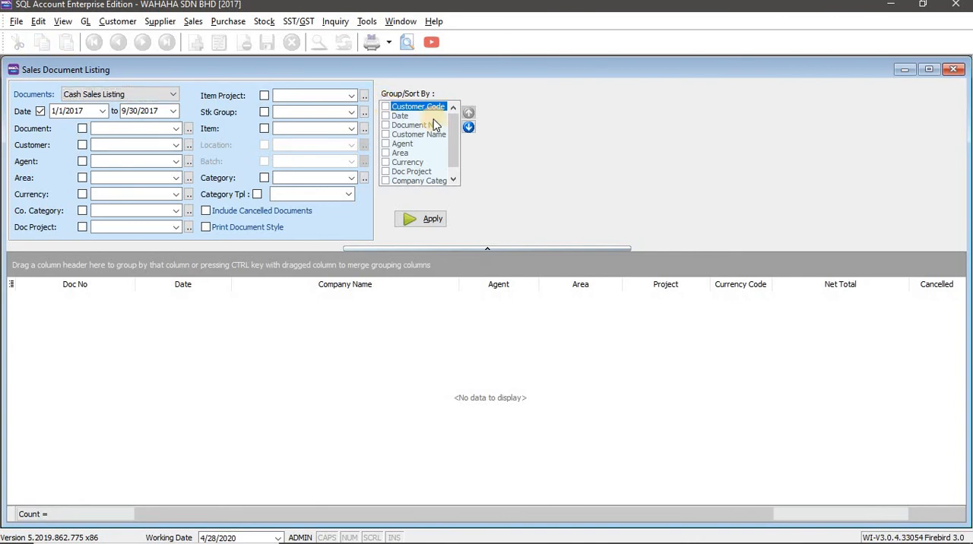
Recheck the workbook's batch print instruction and generate the Cash Sales Listing with Print Document Style enabled
{"action": "key", "text": "alt+Tab"}
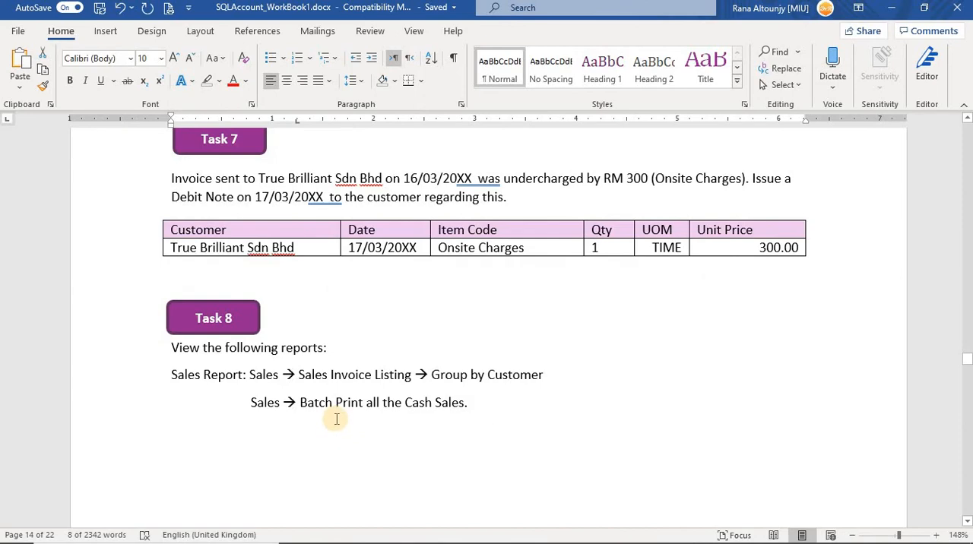
{"action": "key", "text": "alt+Tab"}
{"action": "key", "text": "alt+Tab"}
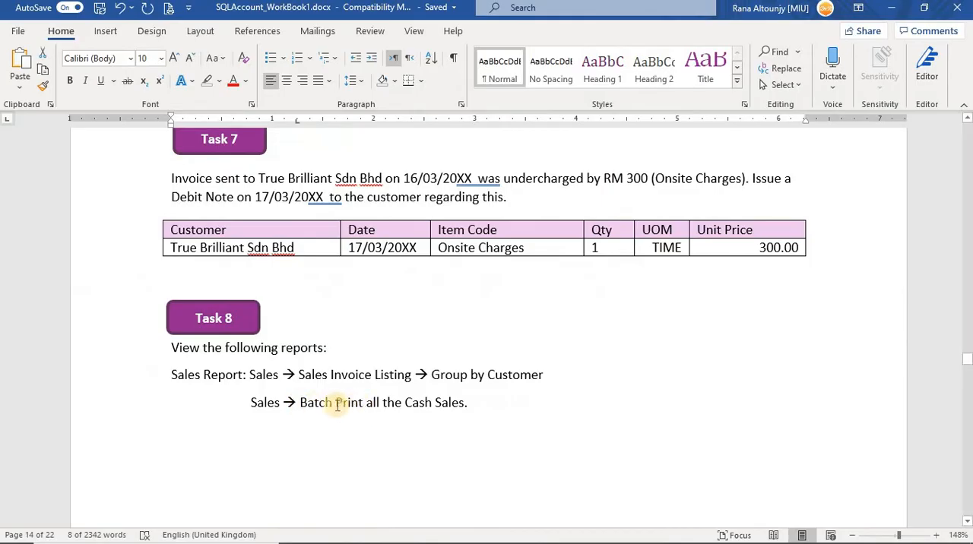
{"action": "key", "text": "alt+Tab"}
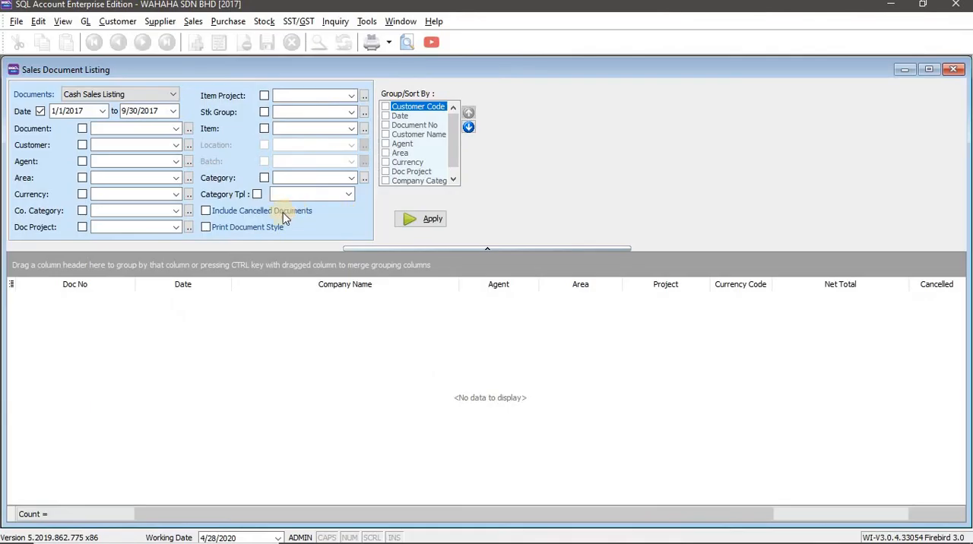
{"action": "left_click", "coordinate": [207, 228]}
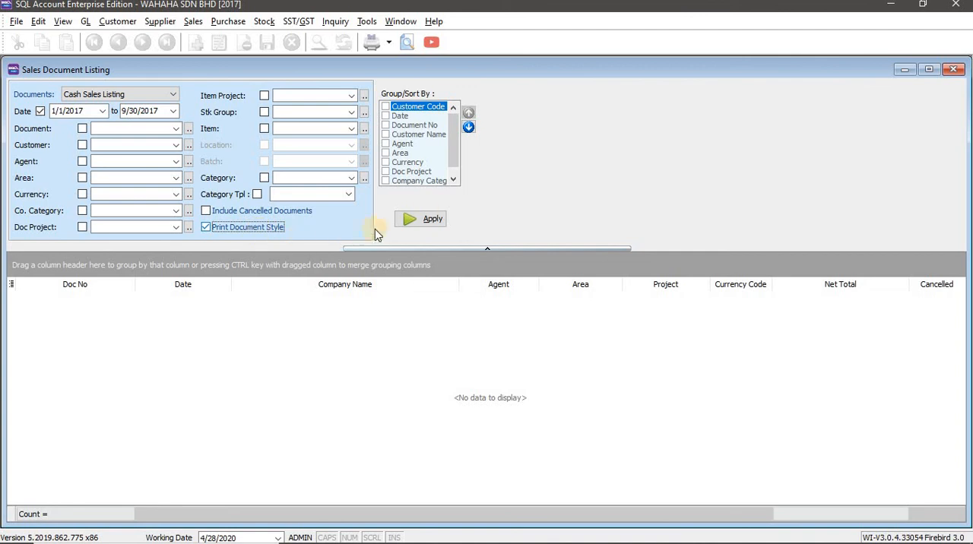
{"action": "left_click", "coordinate": [420, 219]}
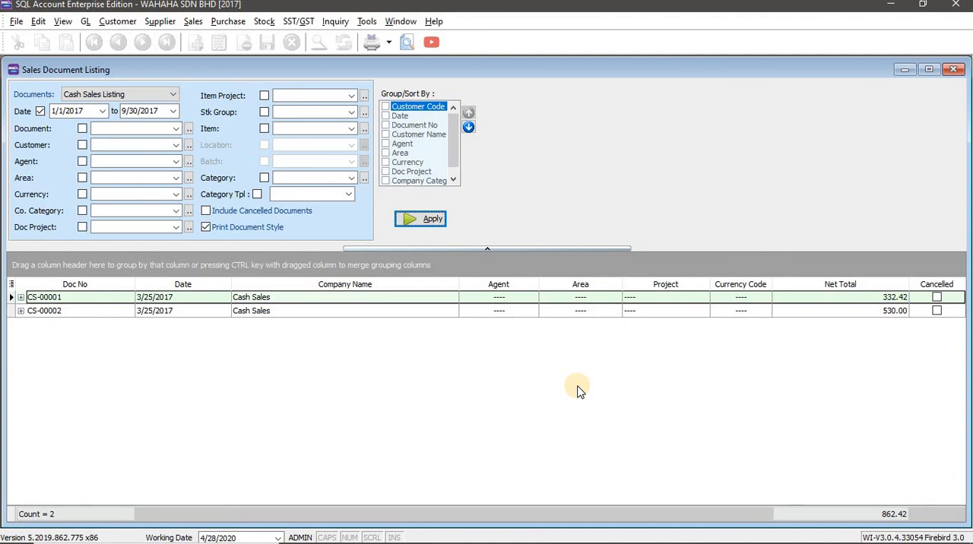
{"action": "left_click", "coordinate": [439, 220]}
Switch to the Word workbook and review the topic list at the start of Lesson 4 Sales
{"action": "key", "text": "alt+Tab"}
{"action": "scroll", "coordinate": [460, 415], "scroll_direction": "up", "scroll_amount": 15}
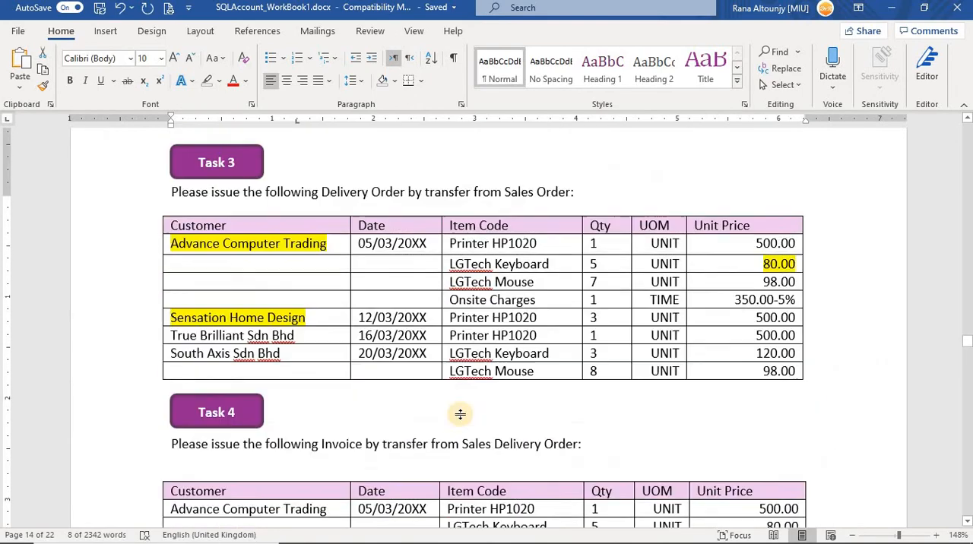
{"action": "scroll", "coordinate": [460, 414], "scroll_direction": "up", "scroll_amount": 20}
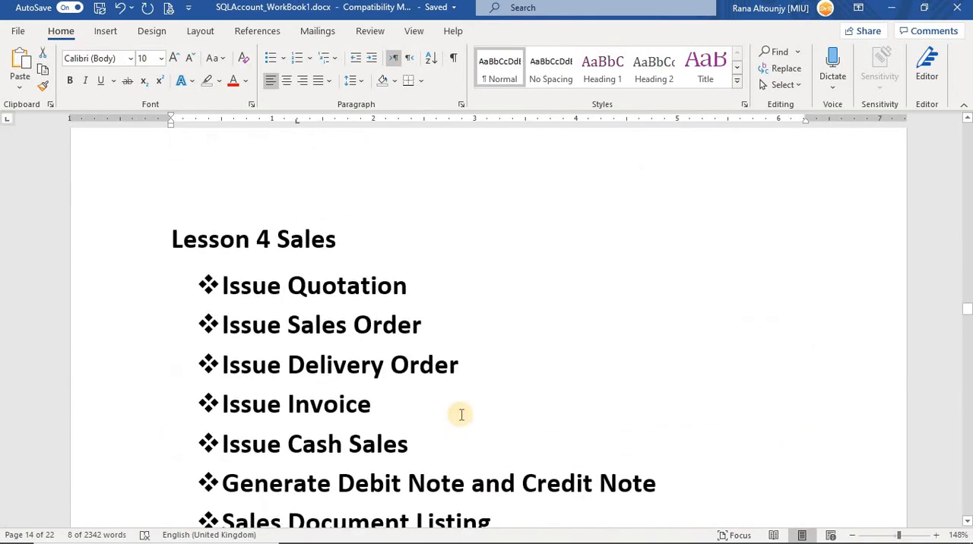
{"action": "scroll", "coordinate": [460, 418], "scroll_direction": "down", "scroll_amount": 3}
{"action": "scroll", "coordinate": [641, 411], "scroll_direction": "up", "scroll_amount": 1}
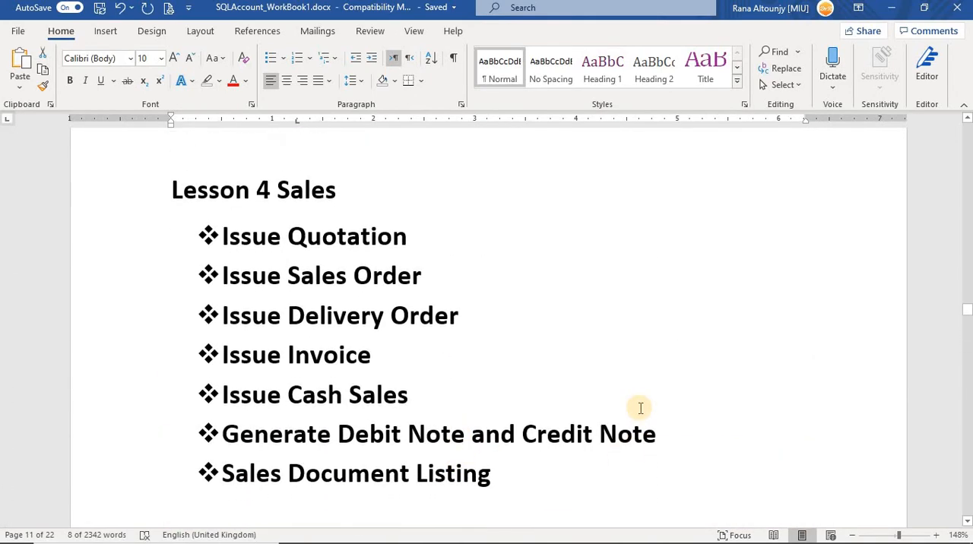